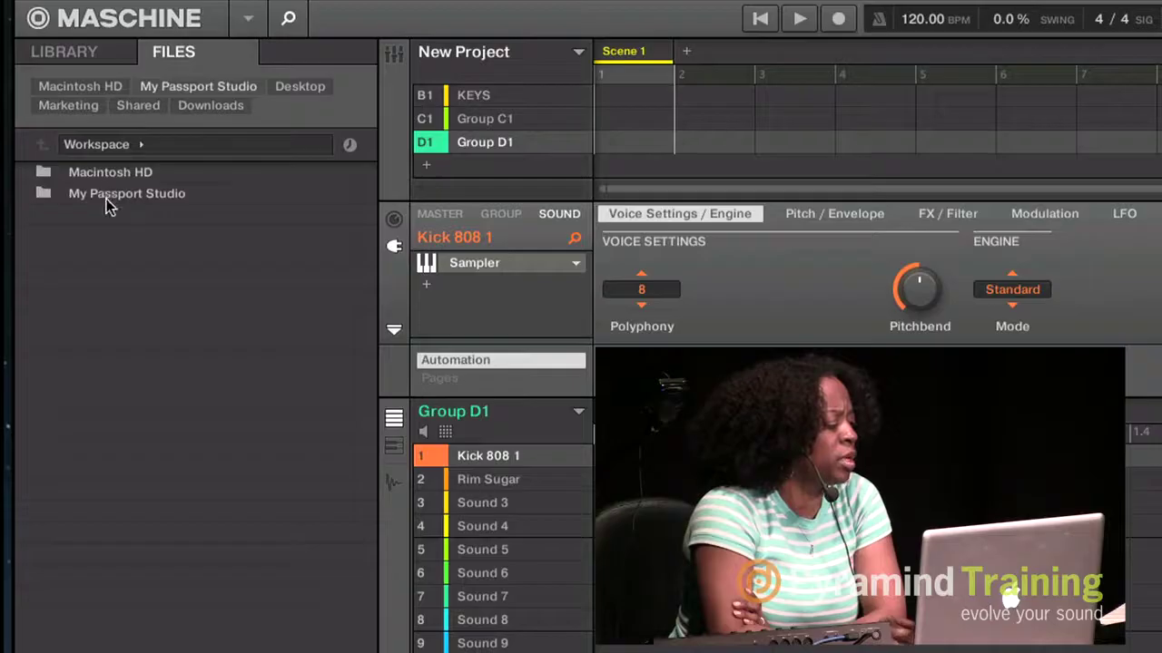
Load MP001 - Kick 03 F.wav from the DANCE KICKS folder on My Passport Studio into sound slot 3 of Group D1
double_click(47, 196)
double_click(43, 194)
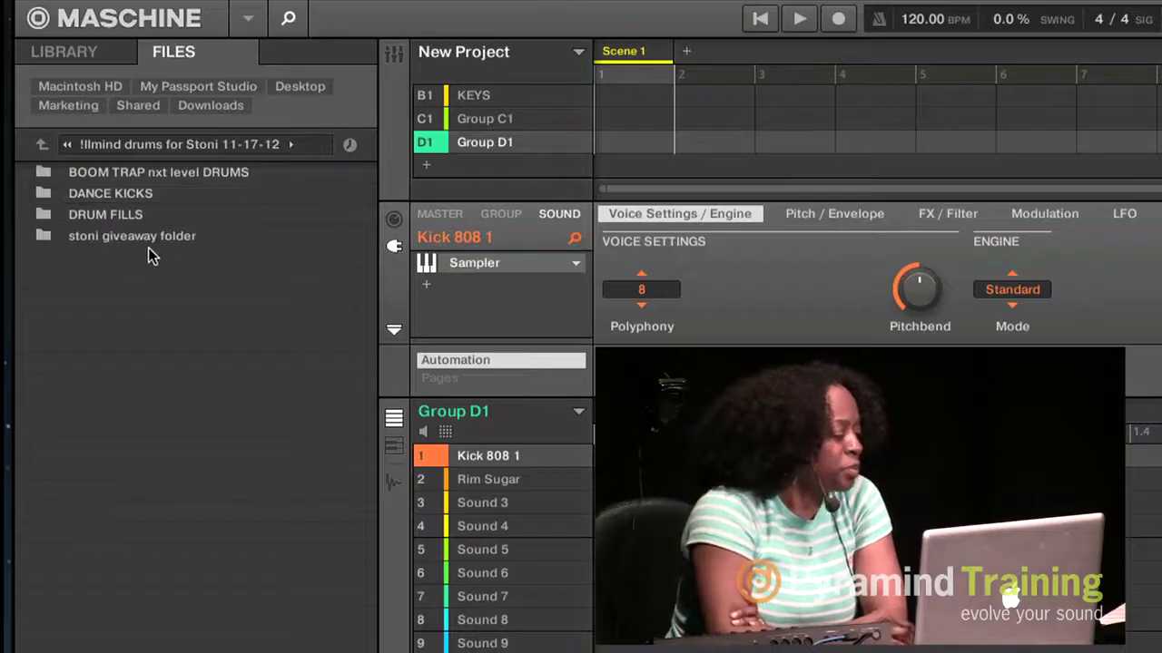
left_click(50, 147)
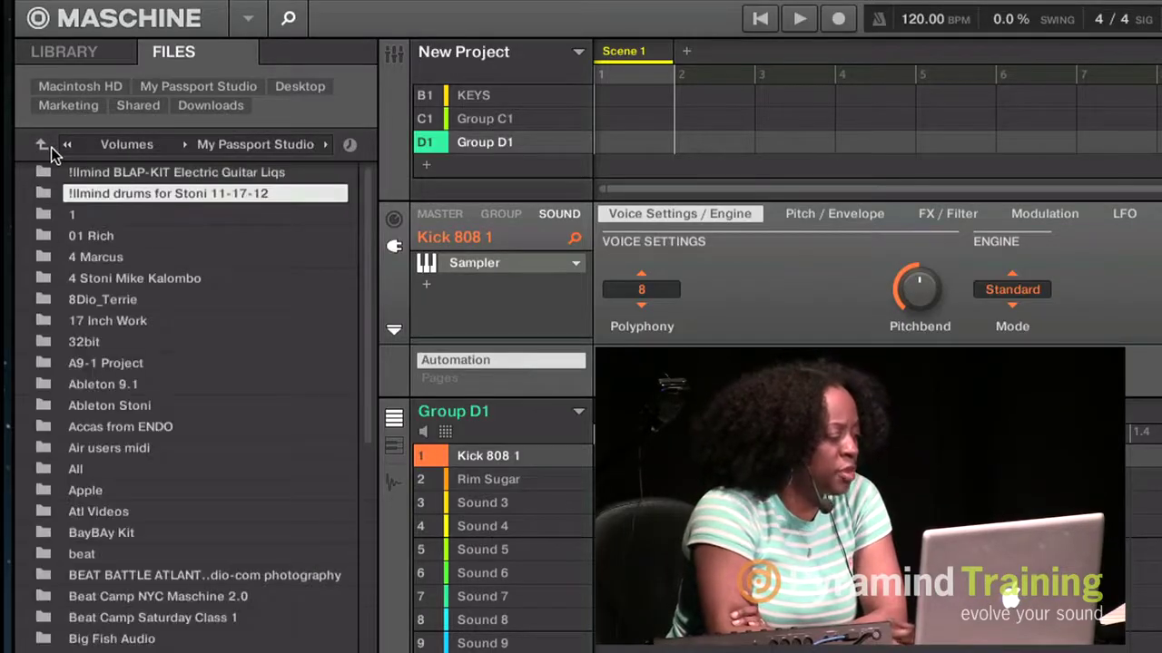
double_click(43, 200)
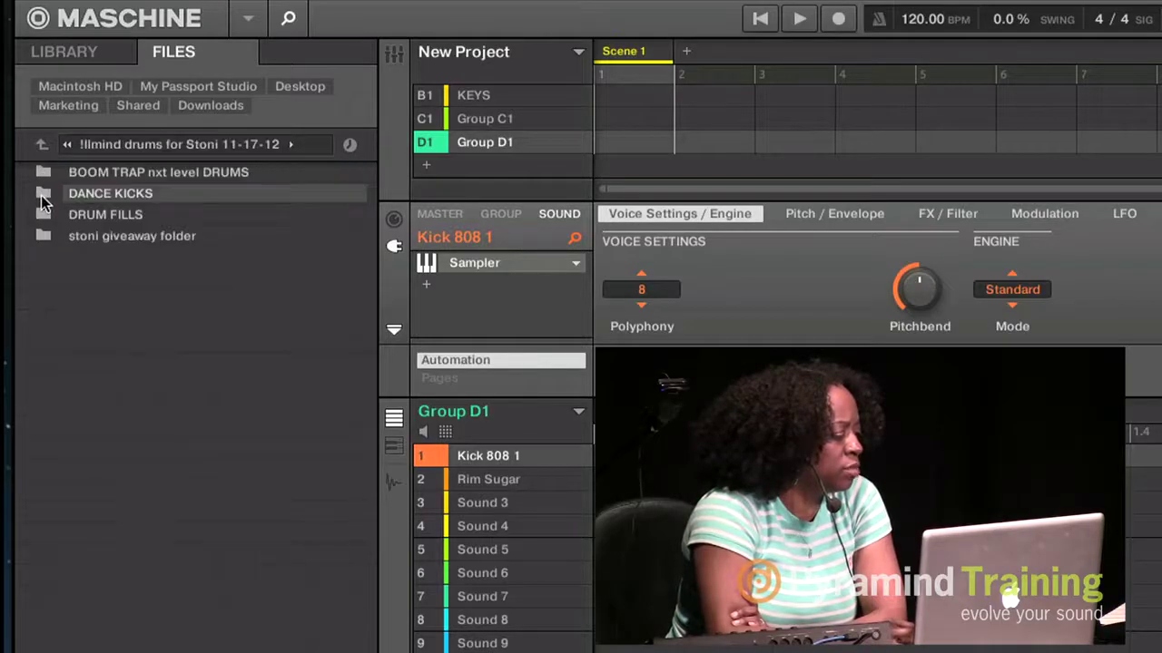
double_click(40, 188)
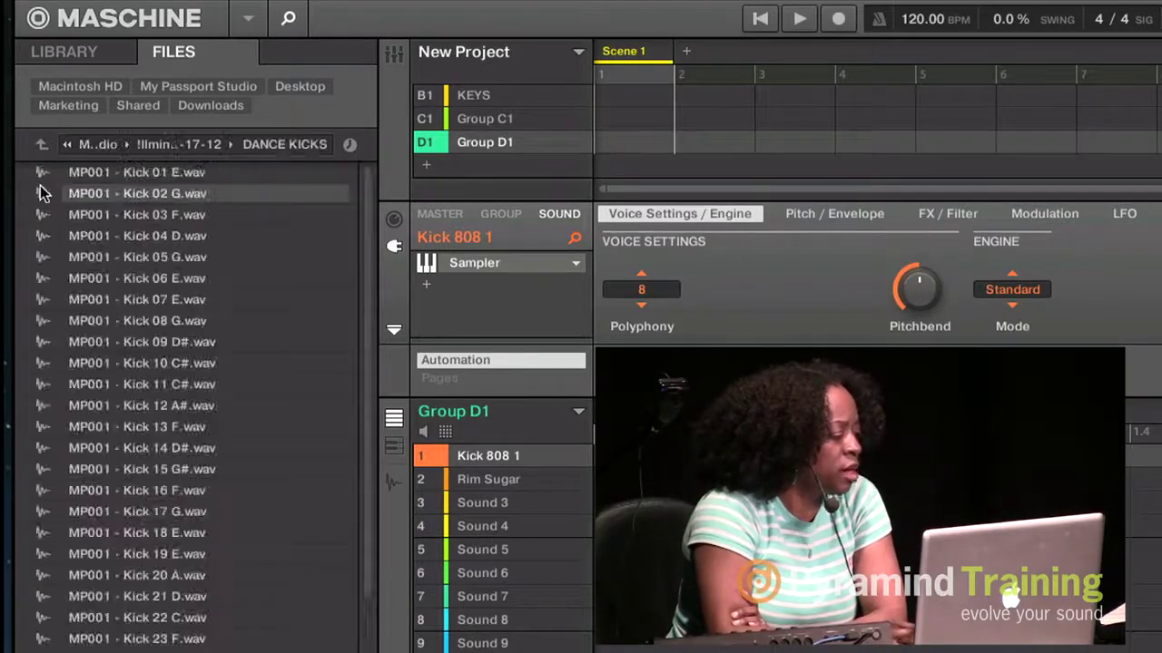
left_click(84, 193)
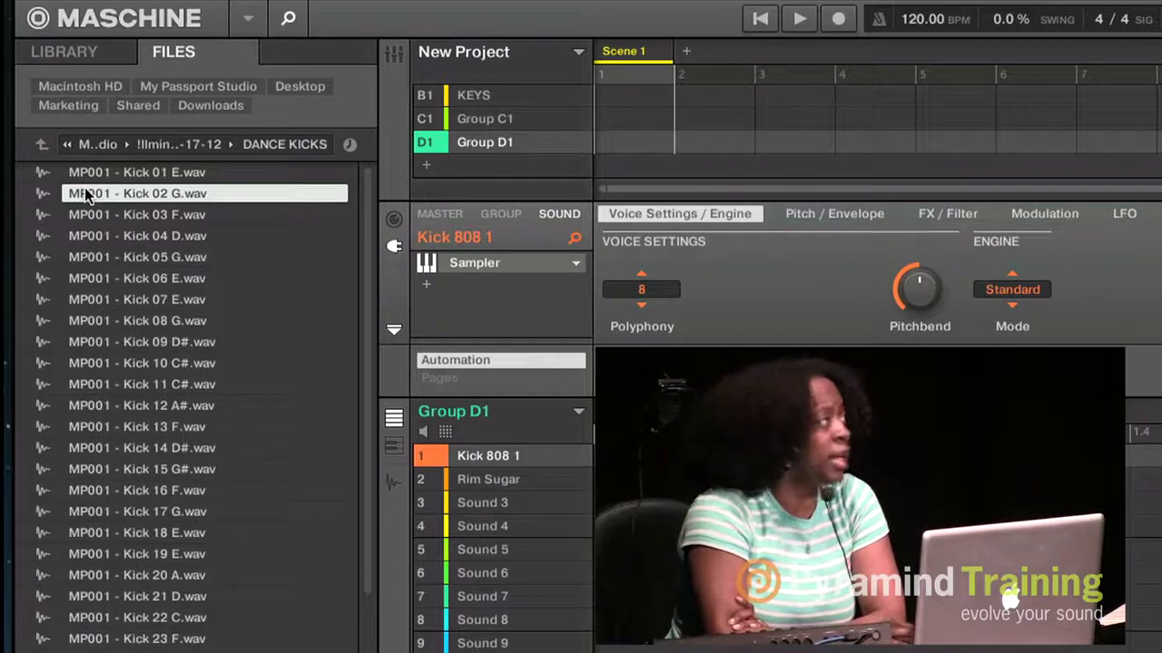
left_click_drag(100, 215, 510, 513)
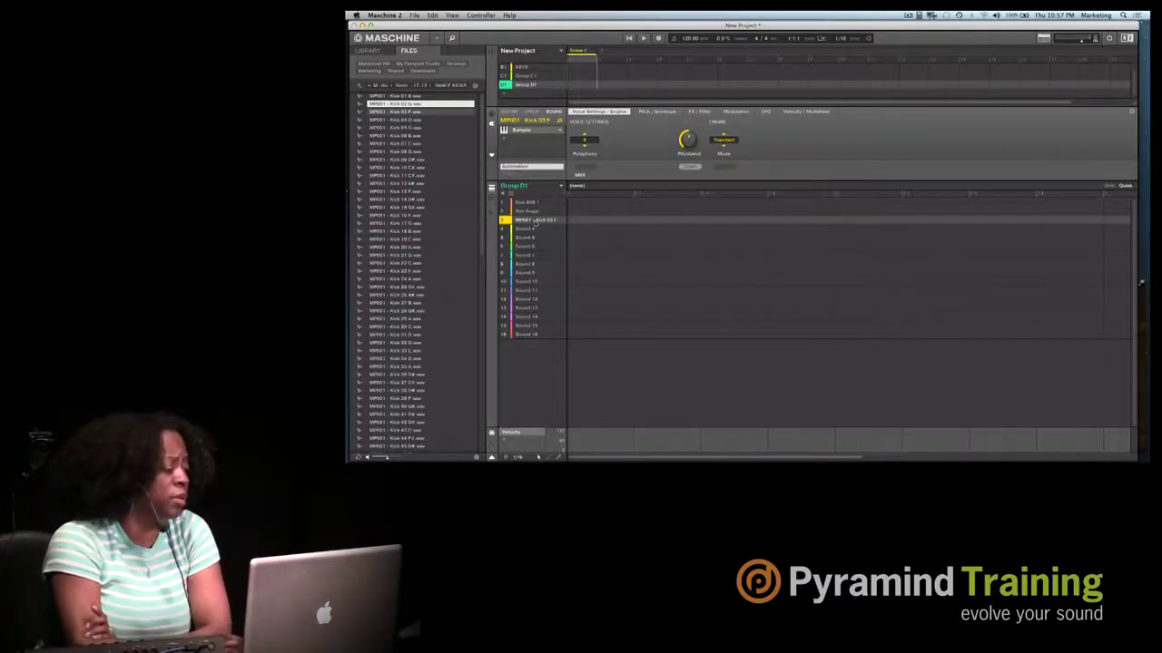
Return the browser to the sample library and switch to QuickTime Player to show the hardware controller's camera view
left_click(384, 53)
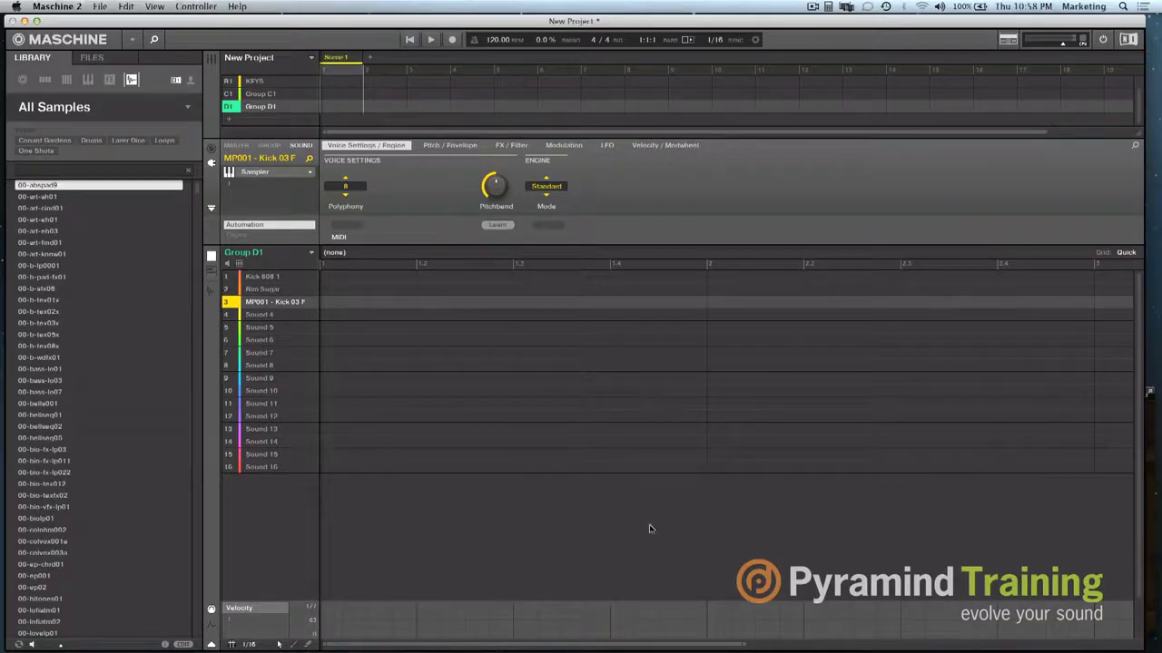
mouse_move(662, 642)
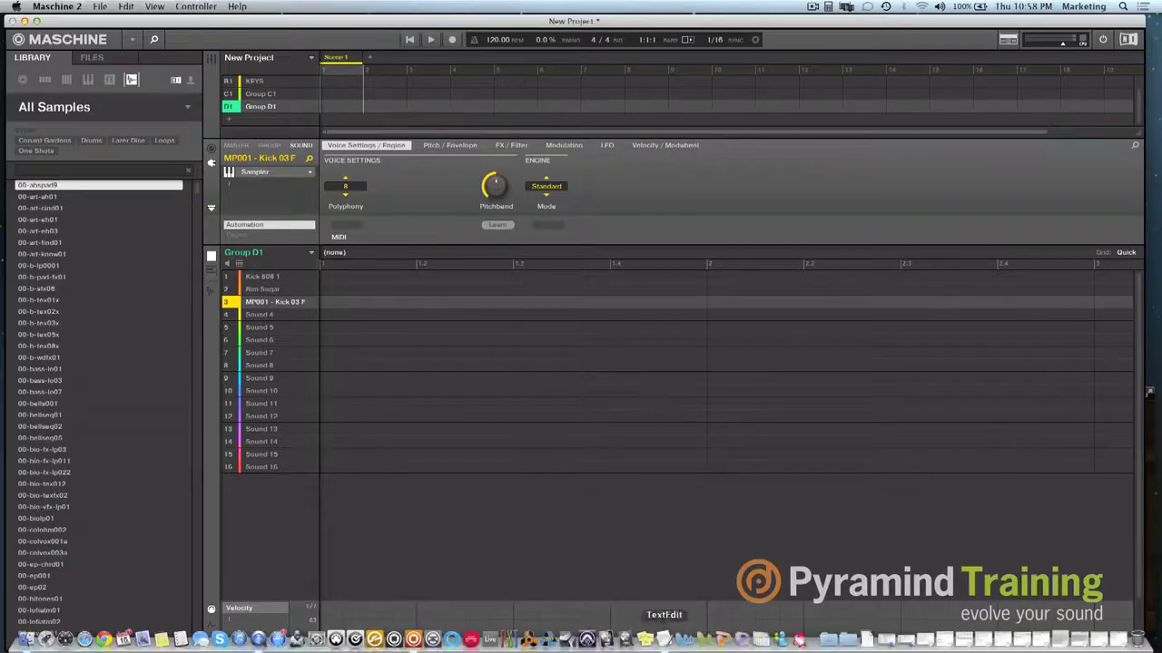
left_click(258, 640)
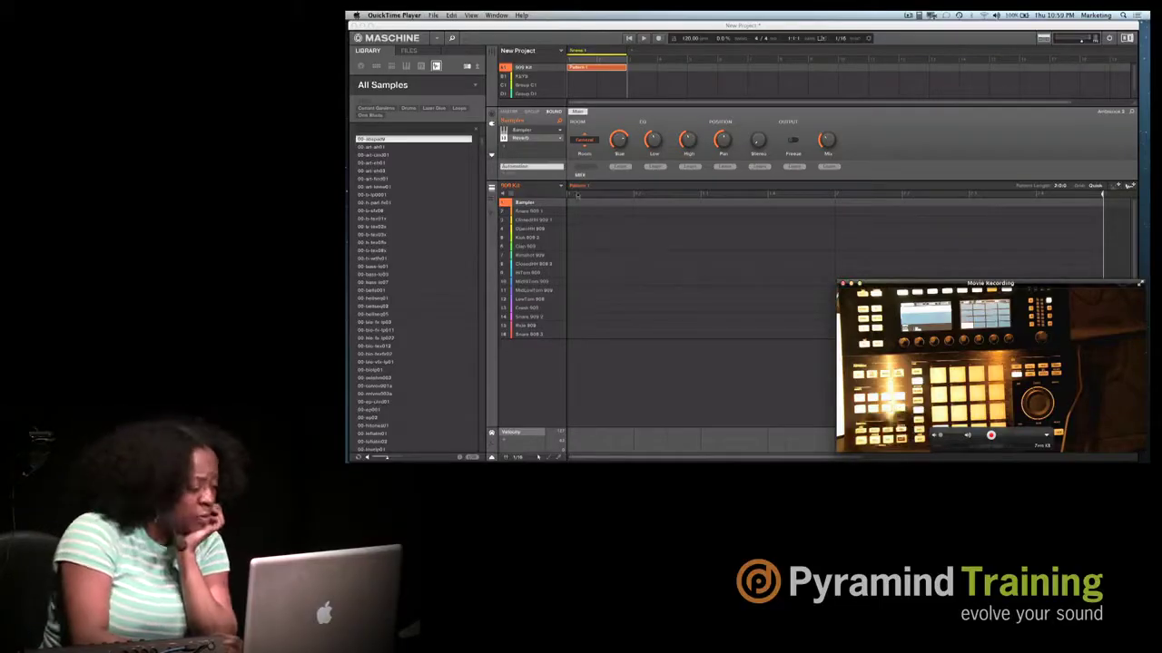
Create patterns 2, 3 and 4 for the 909 Kit group in its pattern grid
left_click_drag(562, 187, 648, 230)
left_click(598, 224)
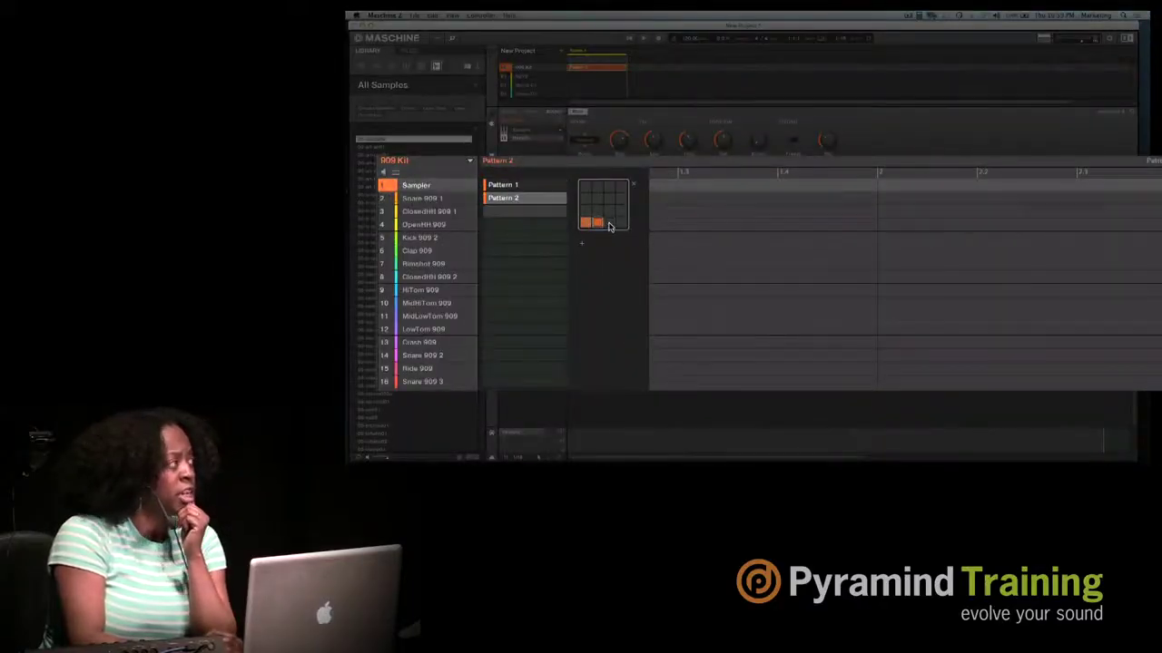
left_click(609, 224)
left_click(621, 223)
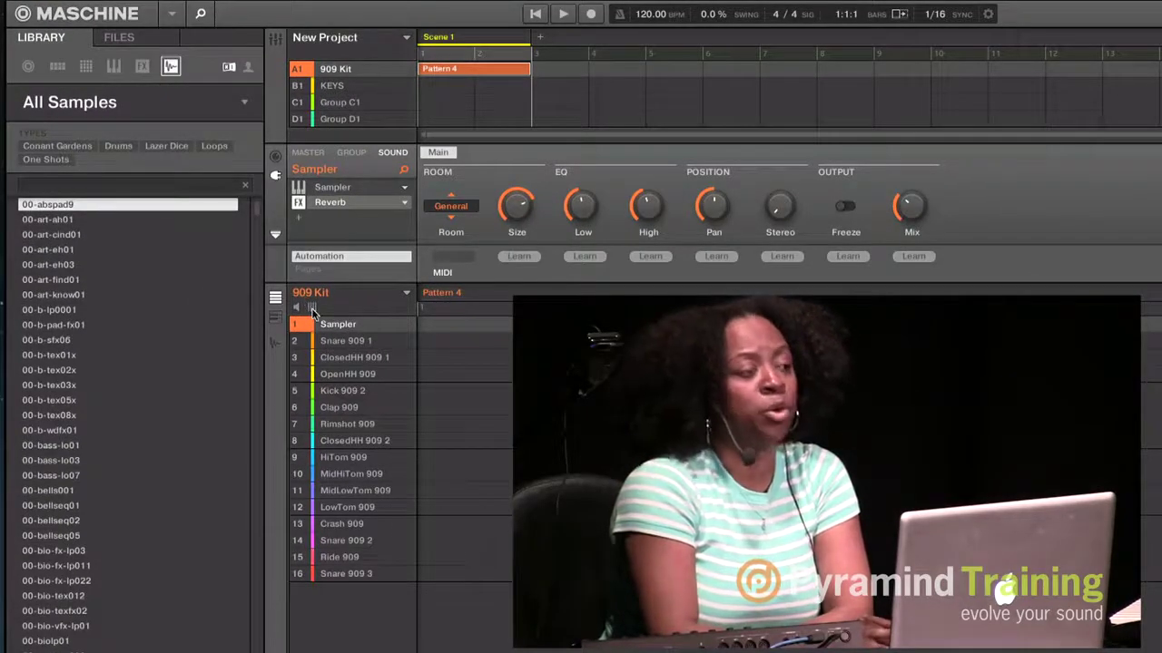
Examine the 909 Kit's pad grid with its key, choke and link settings, and return to the sound list
left_click(312, 310)
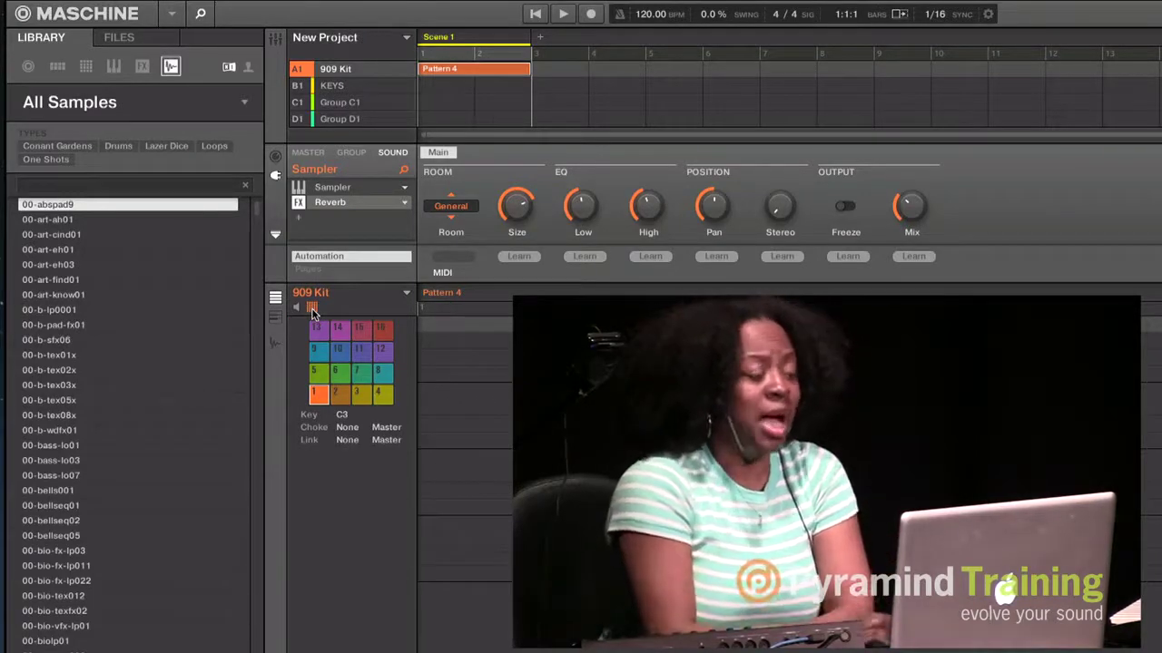
left_click(312, 310)
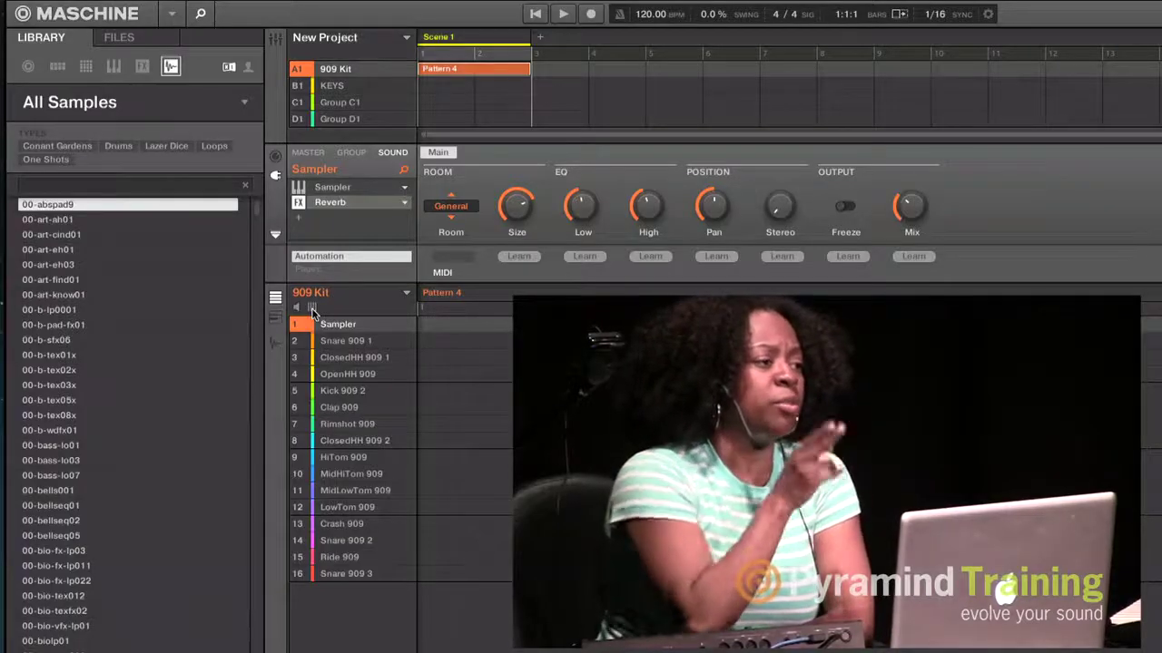
left_click(313, 310)
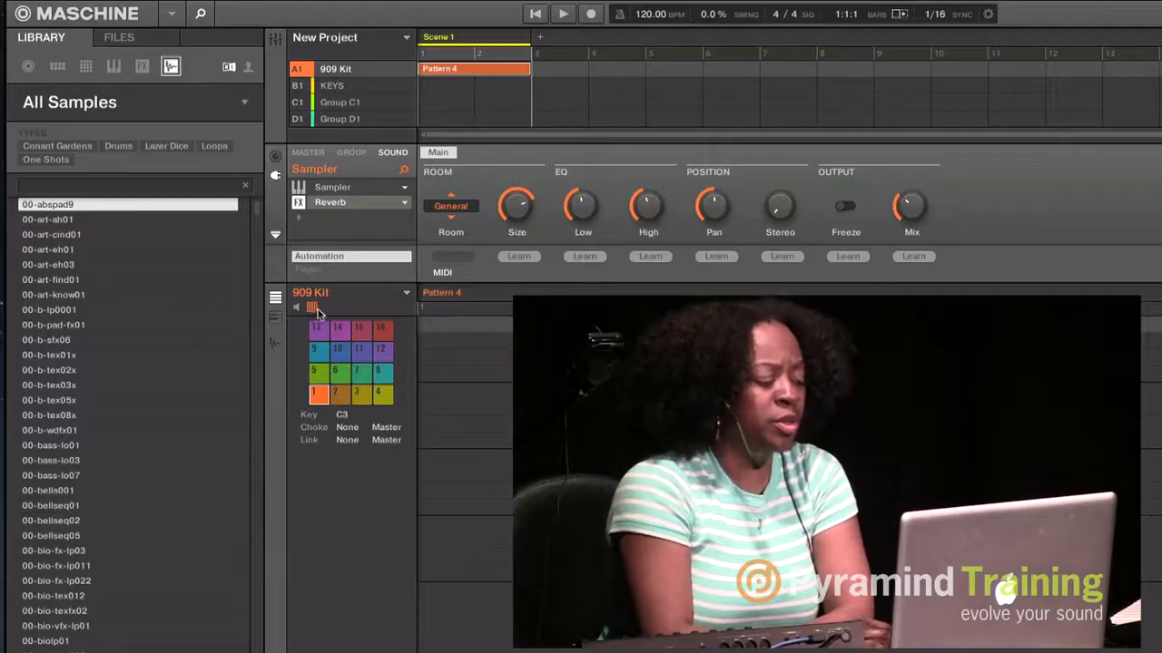
left_click(312, 310)
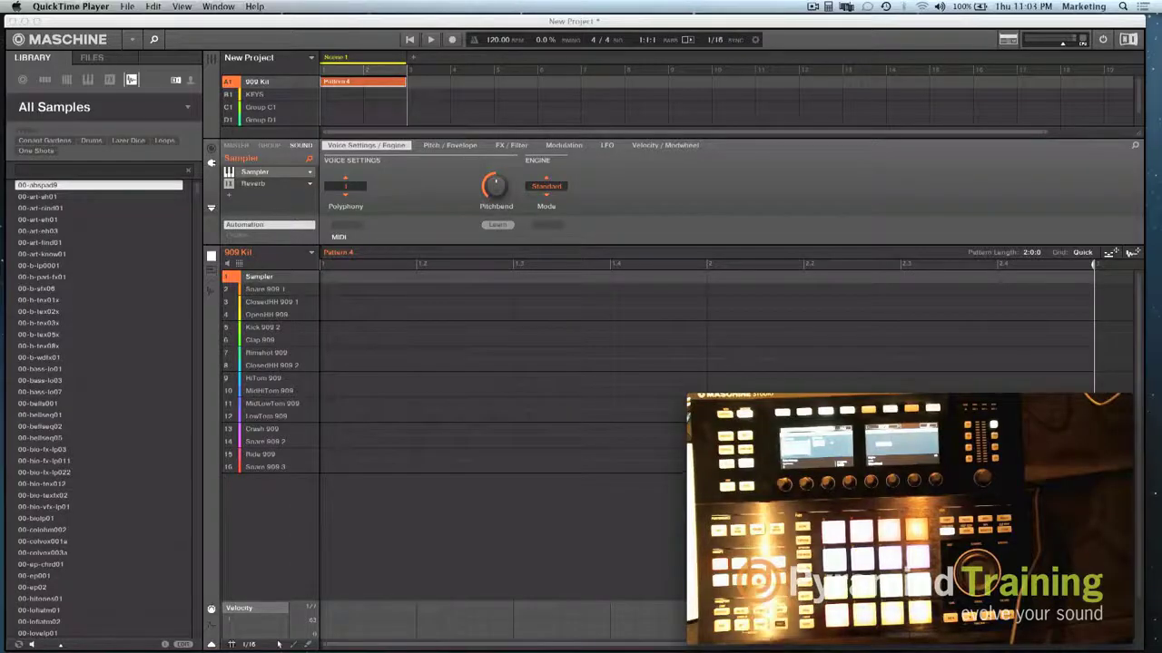
Show the 909 Kit's group-level plug-ins and filter the library effects to Dynamics, Single Band Compressor
mouse_move(999, 447)
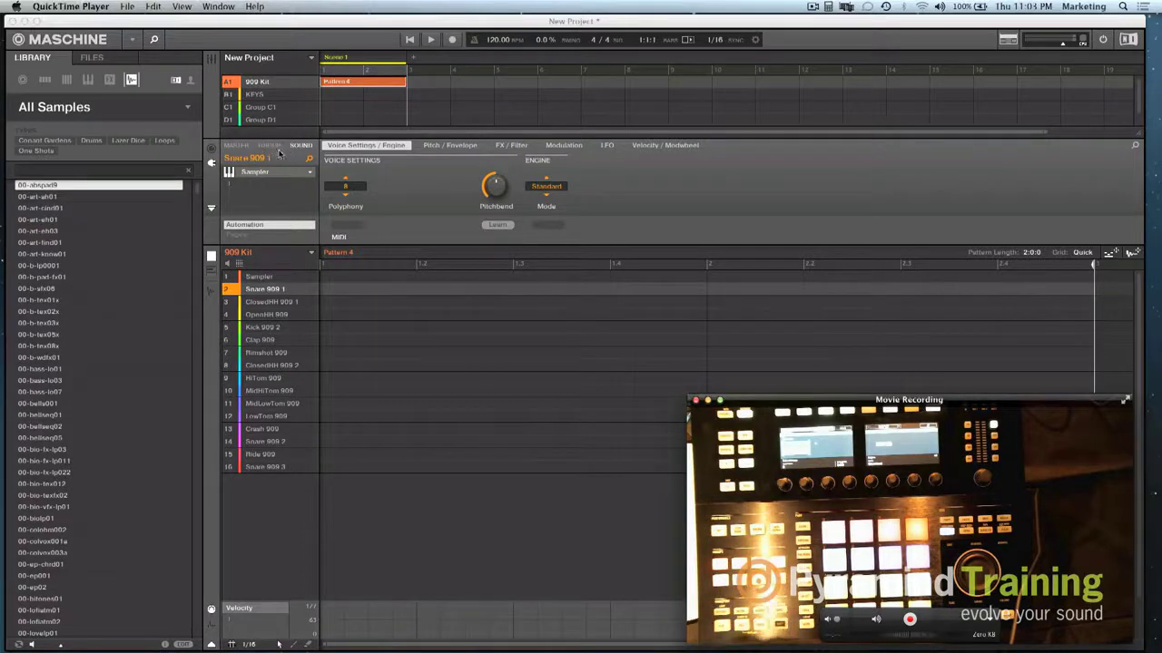
left_click(269, 147)
left_click(270, 146)
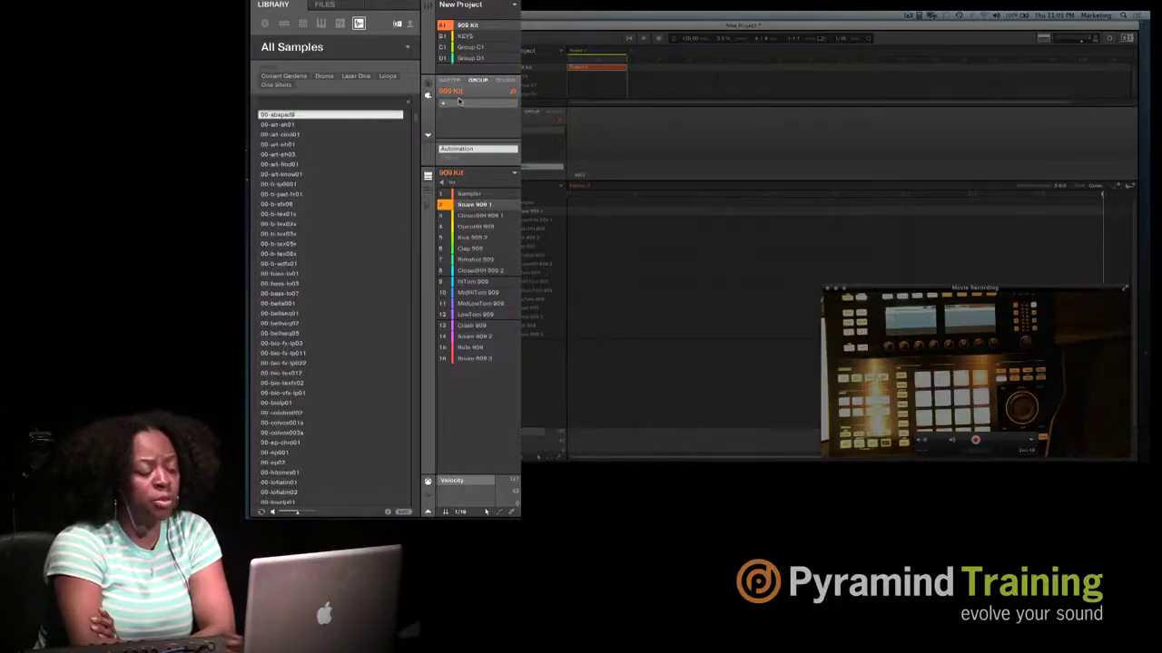
left_click(341, 23)
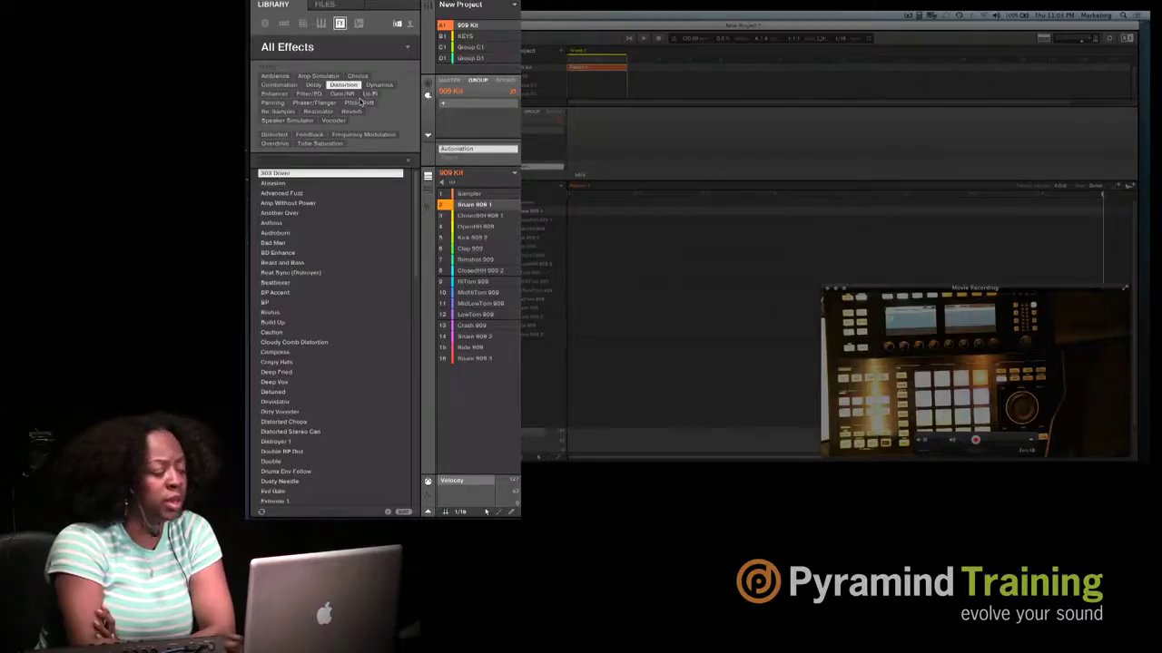
left_click(377, 86)
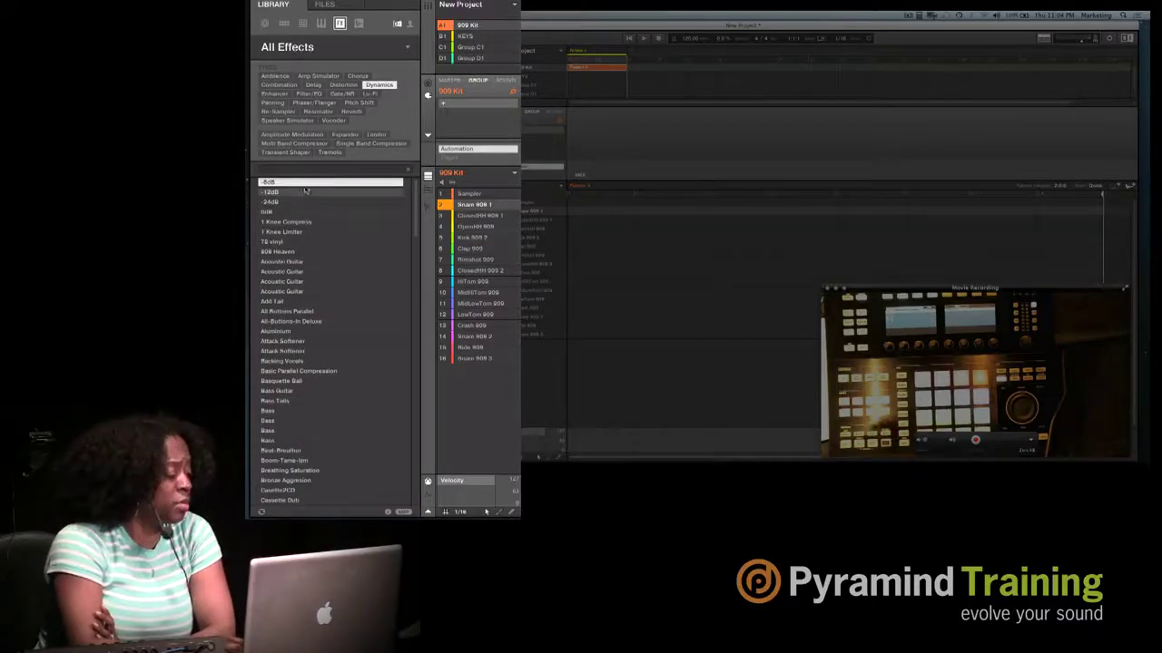
left_click(378, 144)
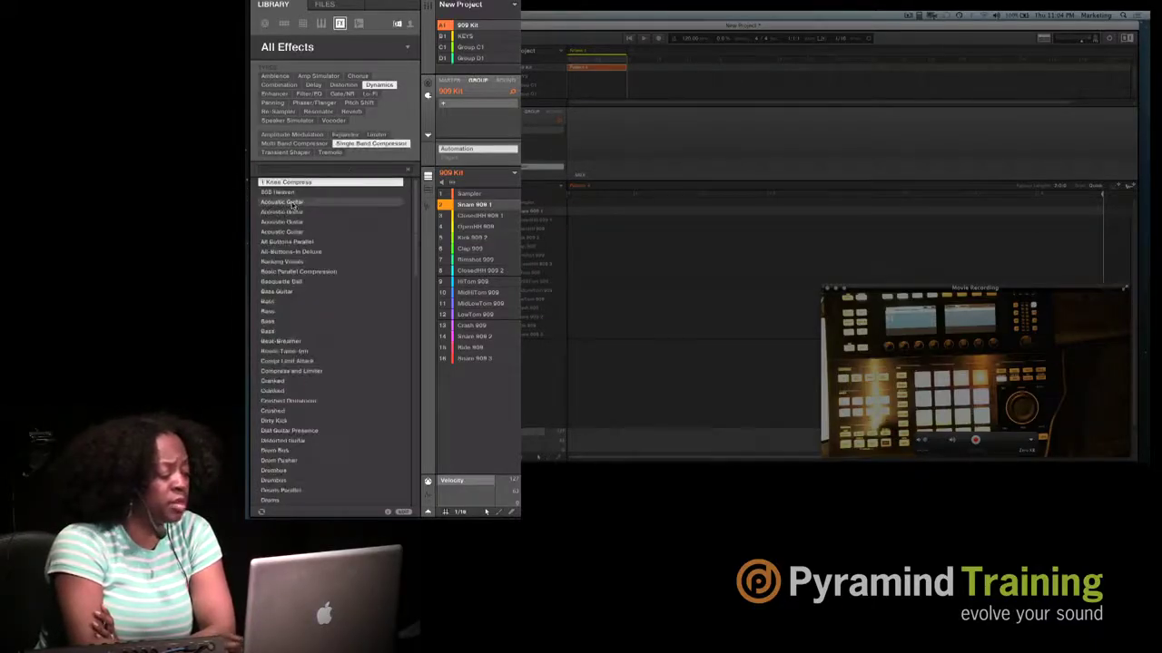
Limit the effects to the Maschine product and load the Standard 1 compressor preset onto the 909 Kit group
left_click(300, 49)
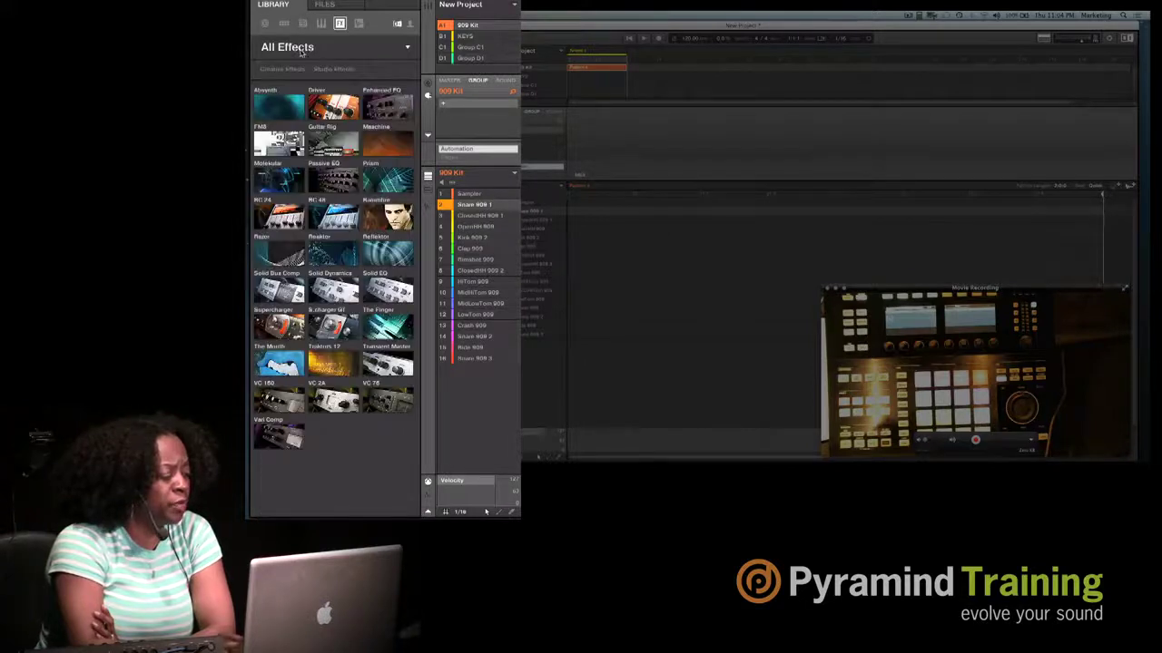
left_click(384, 152)
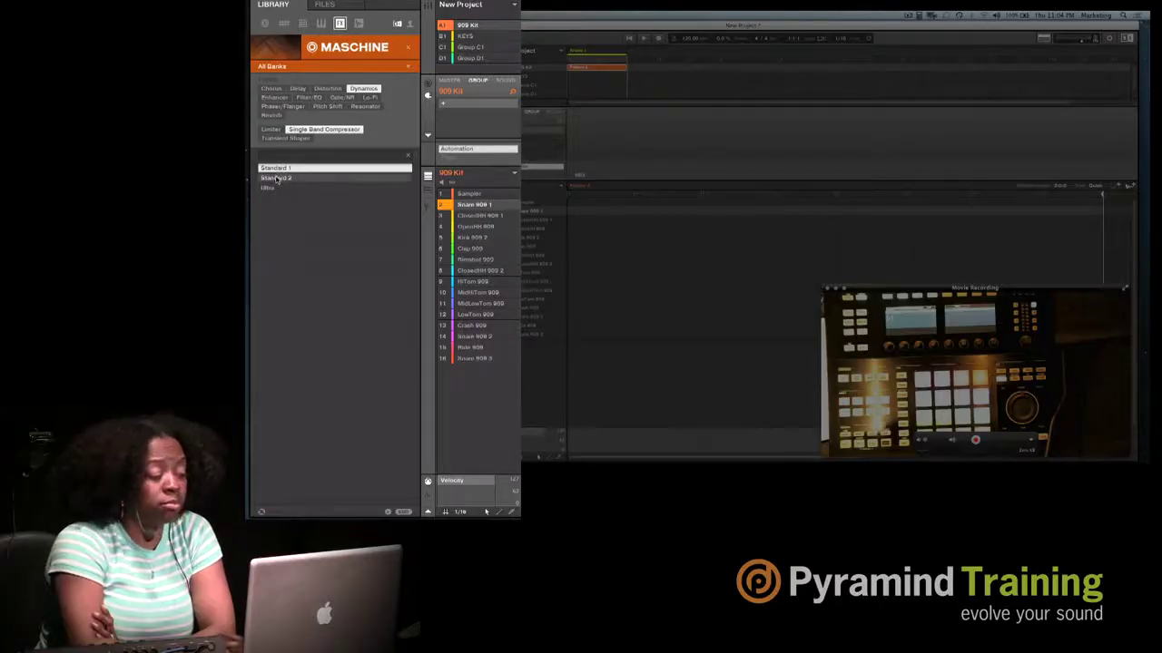
left_click_drag(404, 107, 449, 94)
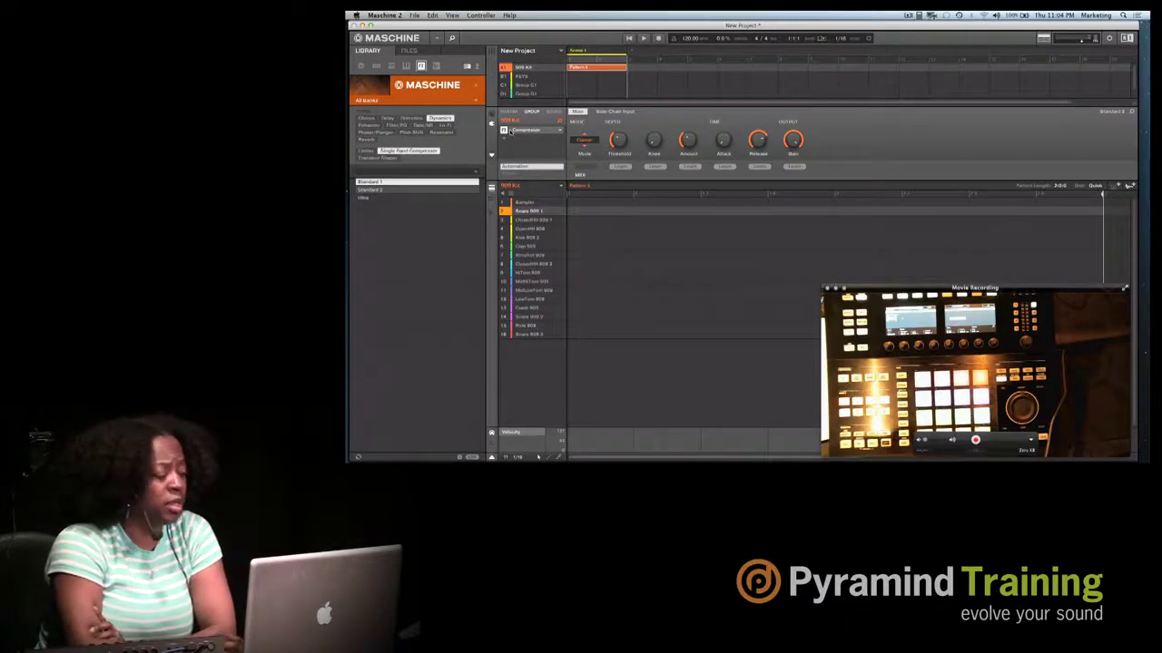
View the master and sound plug-in levels, and add a new group below Group D1
left_click(509, 111)
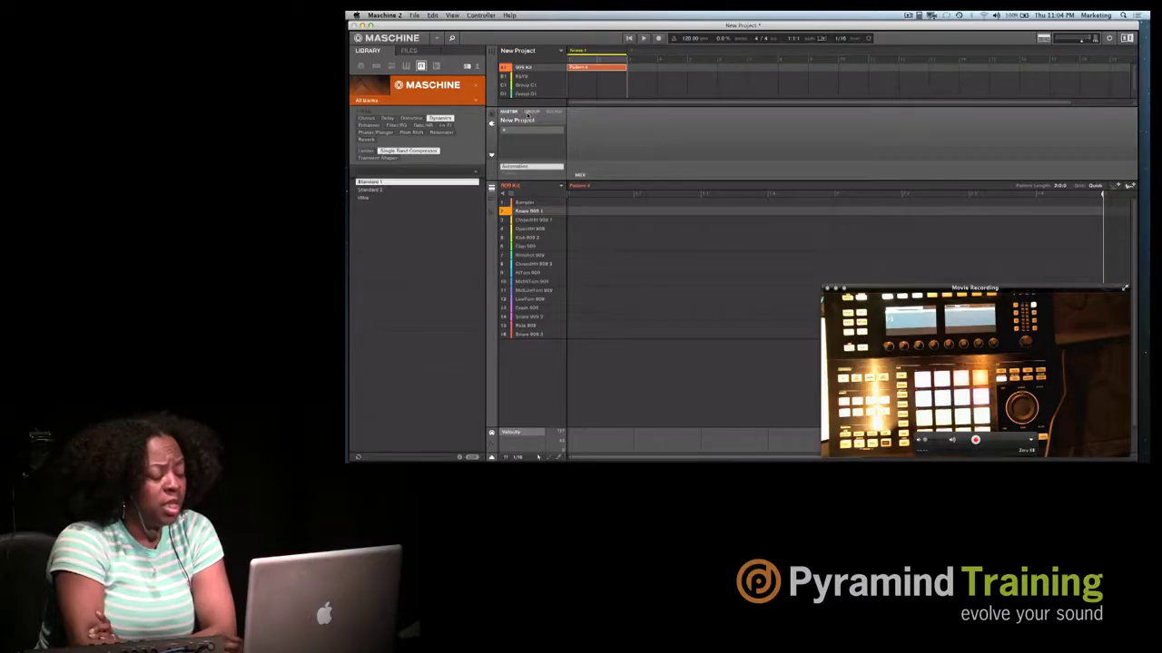
left_click(550, 112)
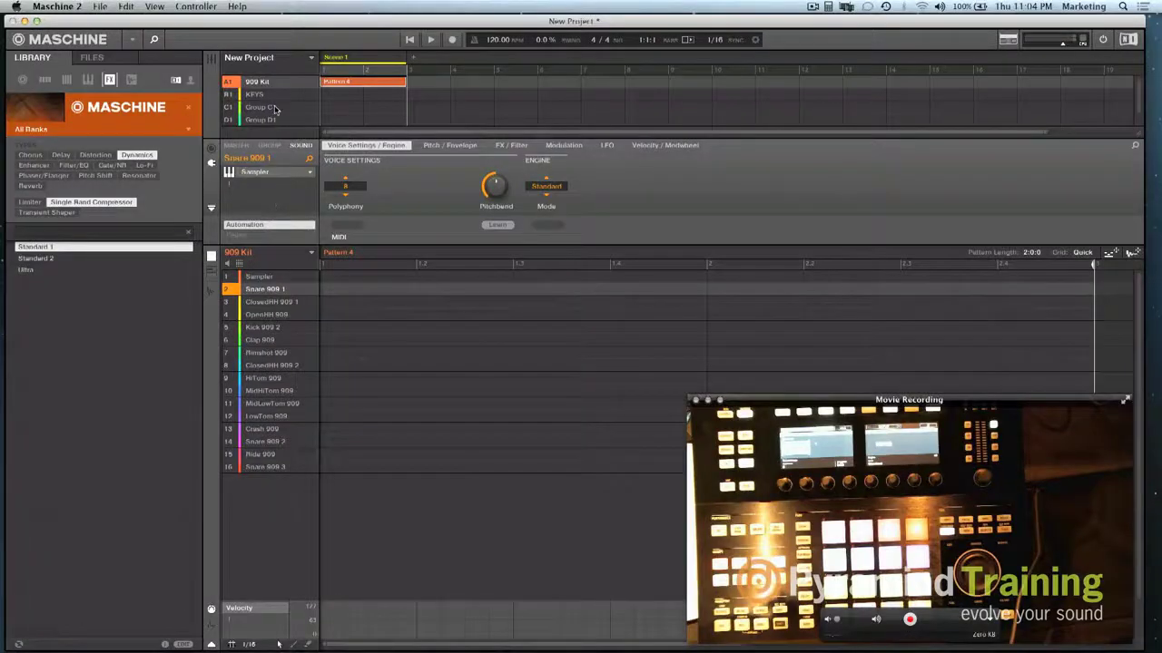
scroll(275, 109, "down", 1)
left_click(261, 107)
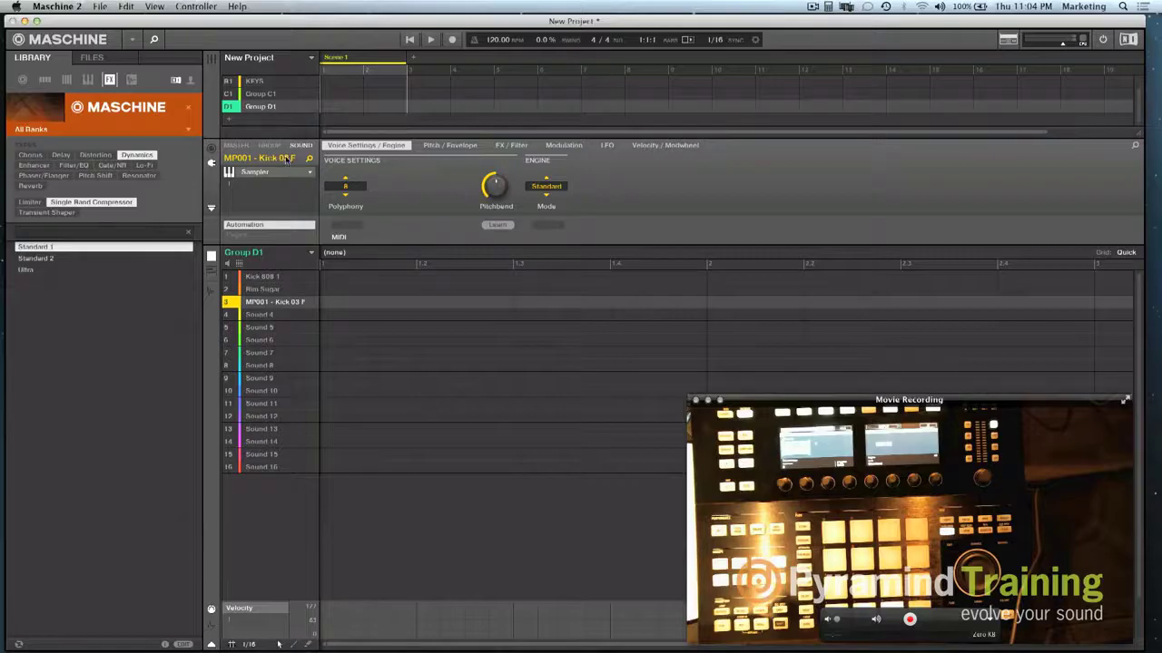
left_click(229, 119)
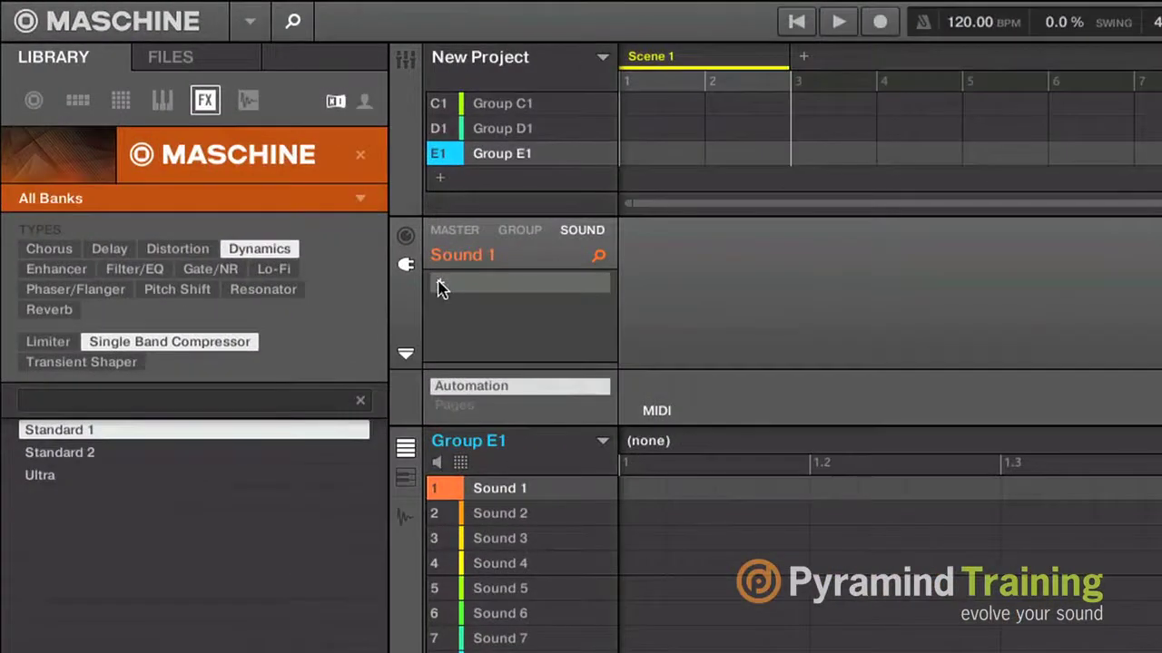
Insert the external Nexus (VST) instrument into the first plug-in slot of Group E1's Sound 1
left_click(440, 287)
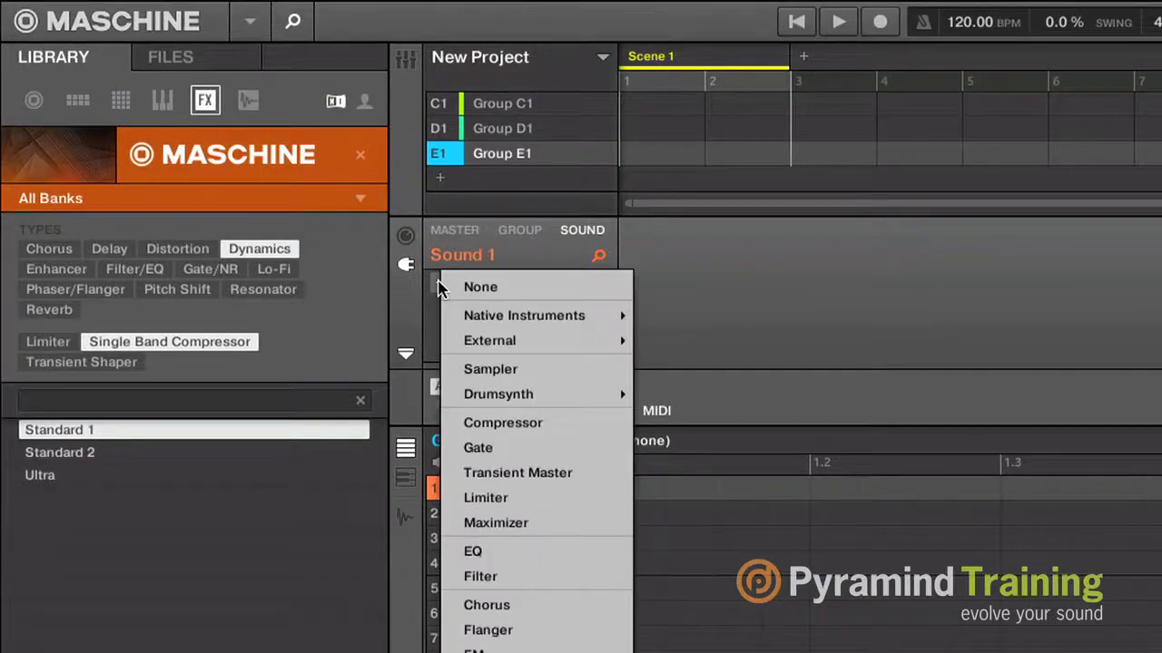
mouse_move(548, 325)
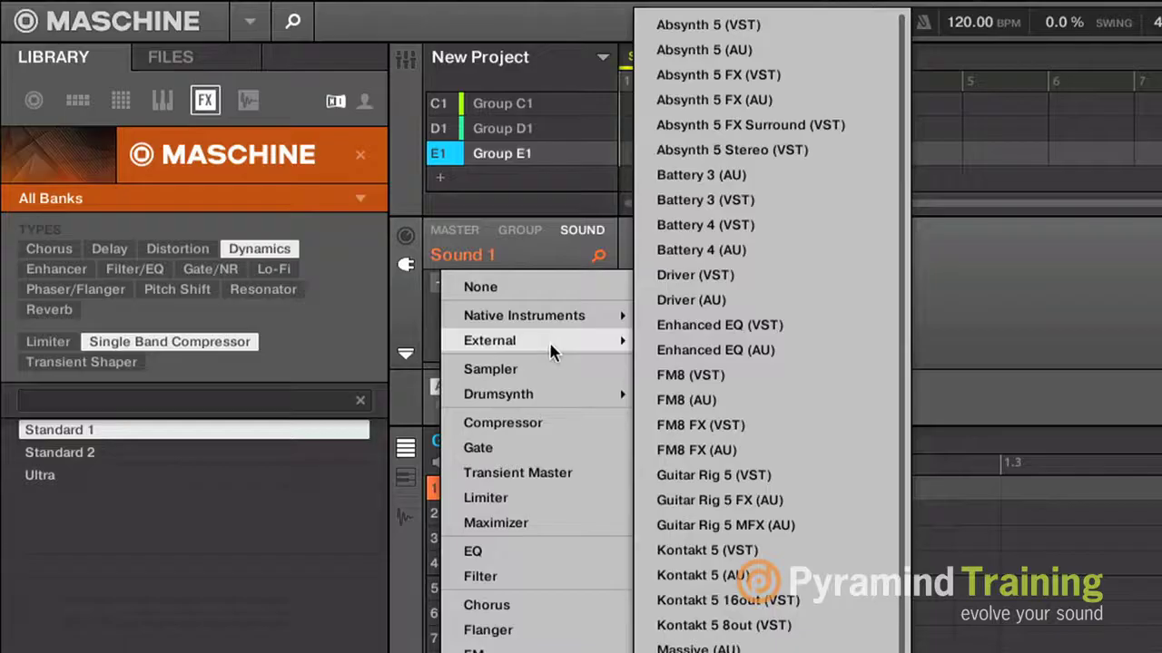
mouse_move(558, 344)
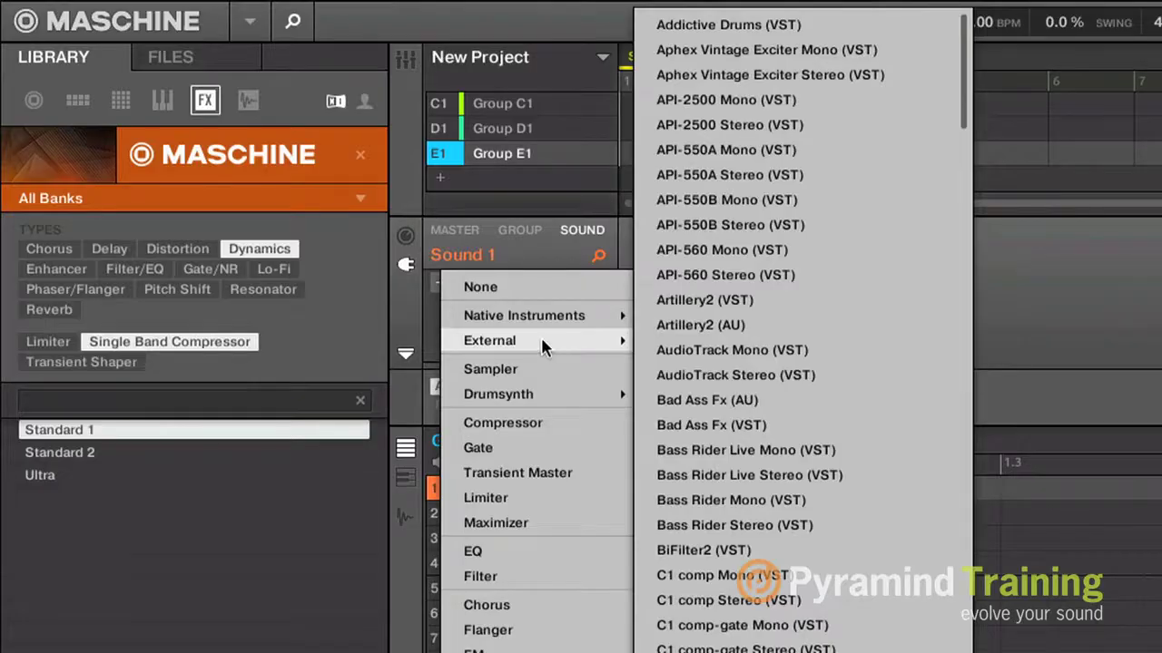
scroll(778, 349, "down", 15)
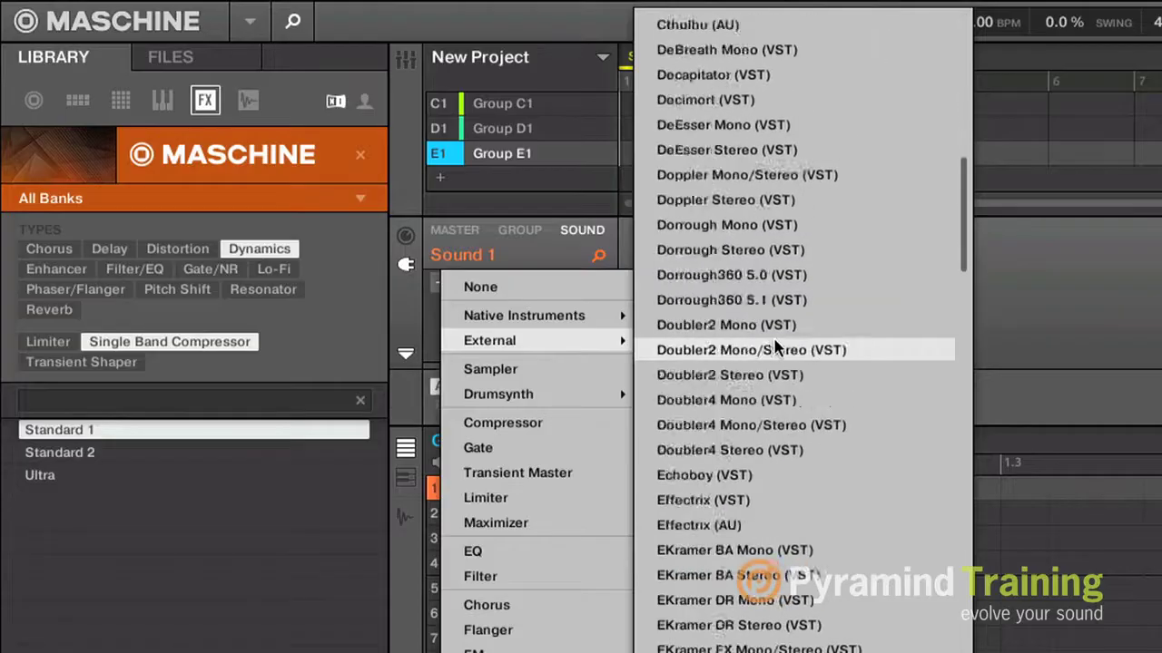
scroll(778, 349, "down", 5)
scroll(708, 382, "up", 2)
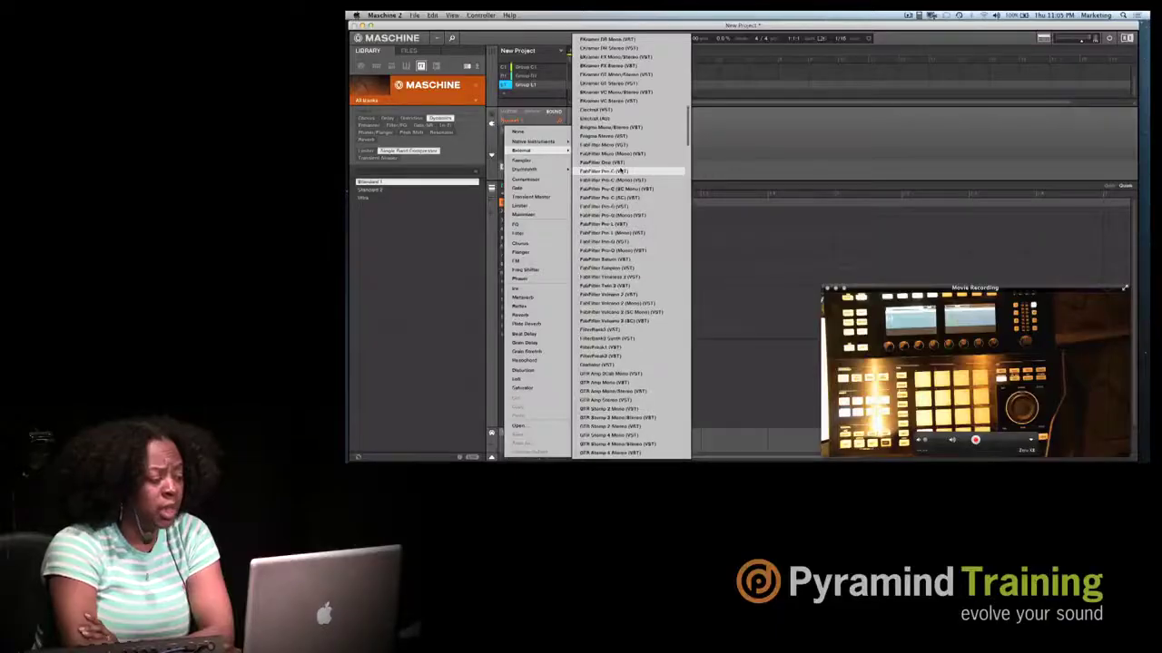
scroll(621, 170, "down", 12)
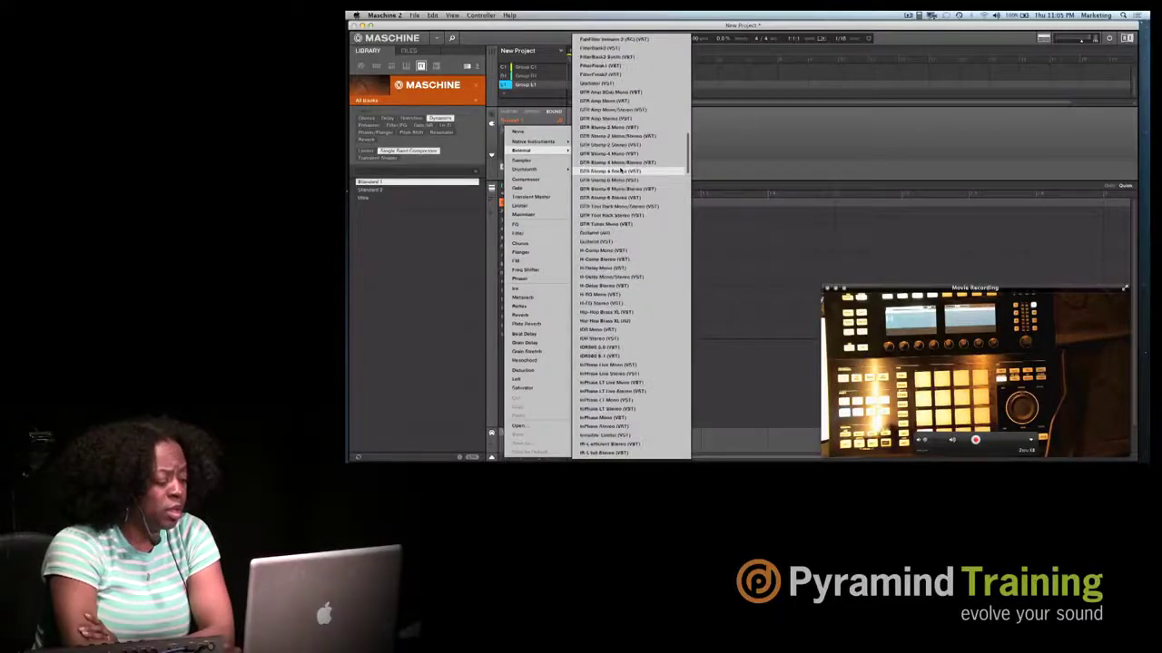
scroll(621, 171, "down", 15)
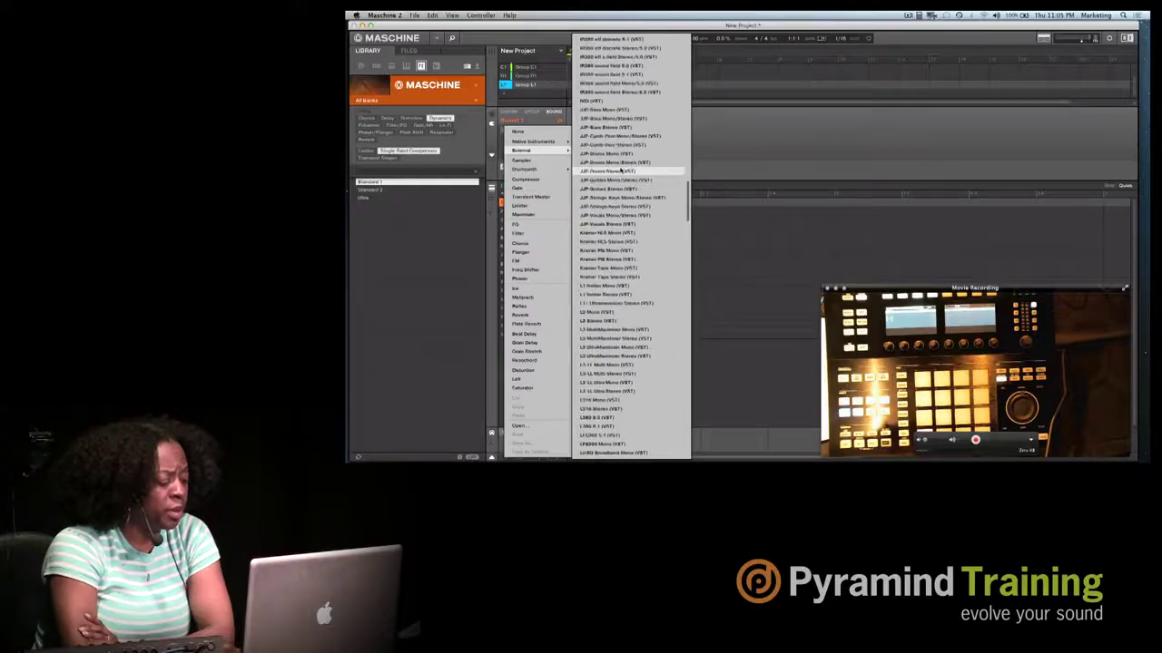
scroll(621, 171, "down", 12)
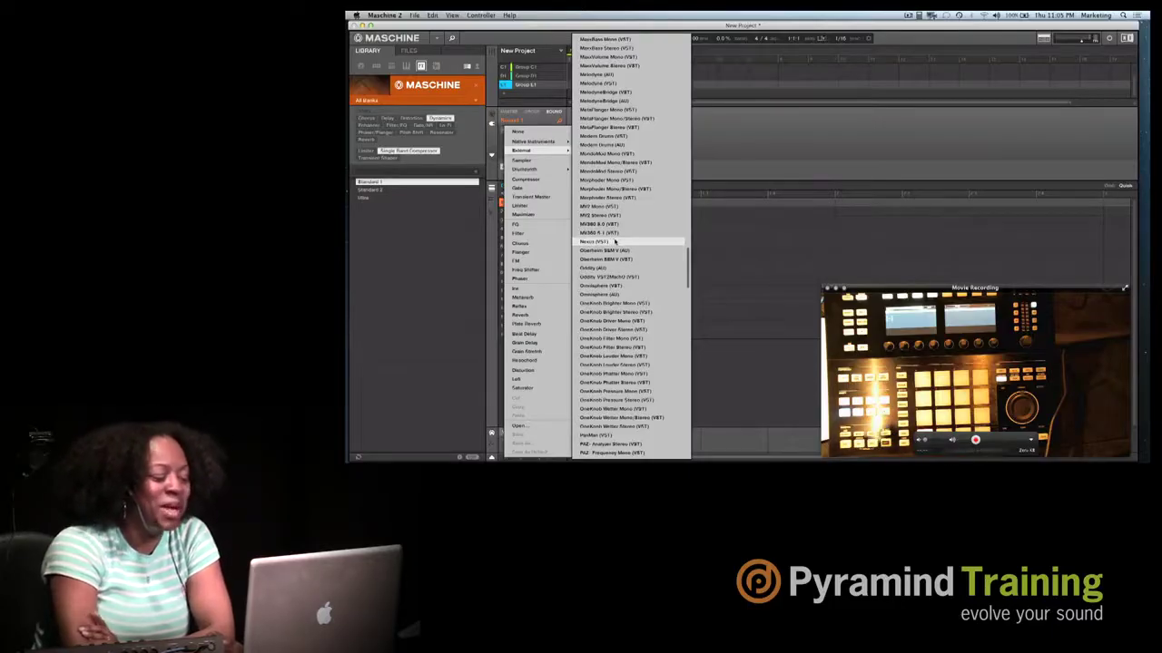
left_click(615, 241)
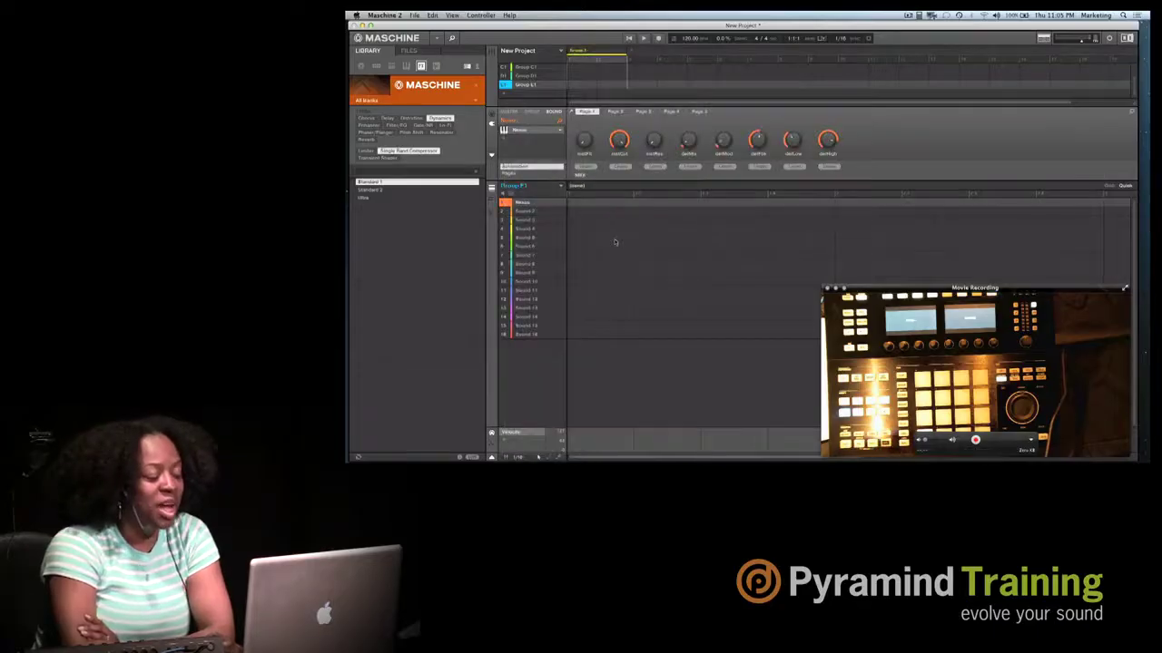
Show the Nexus plug-in's own interface, close it, and view the effects available for the sound's second plug-in slot
left_click(572, 111)
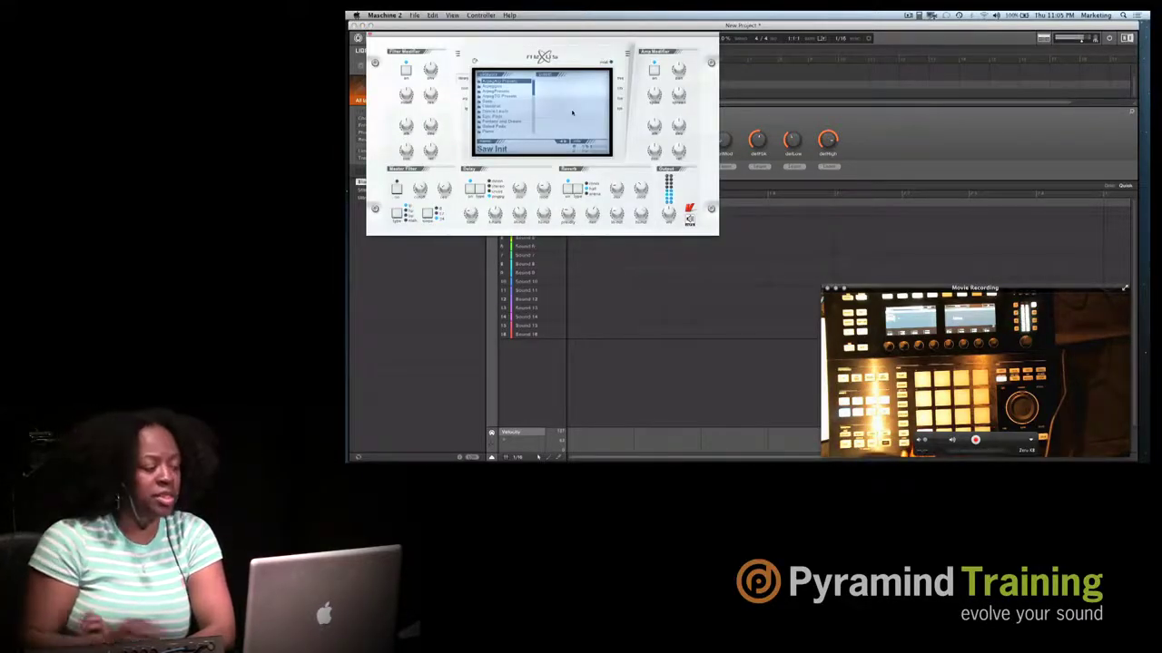
left_click(370, 34)
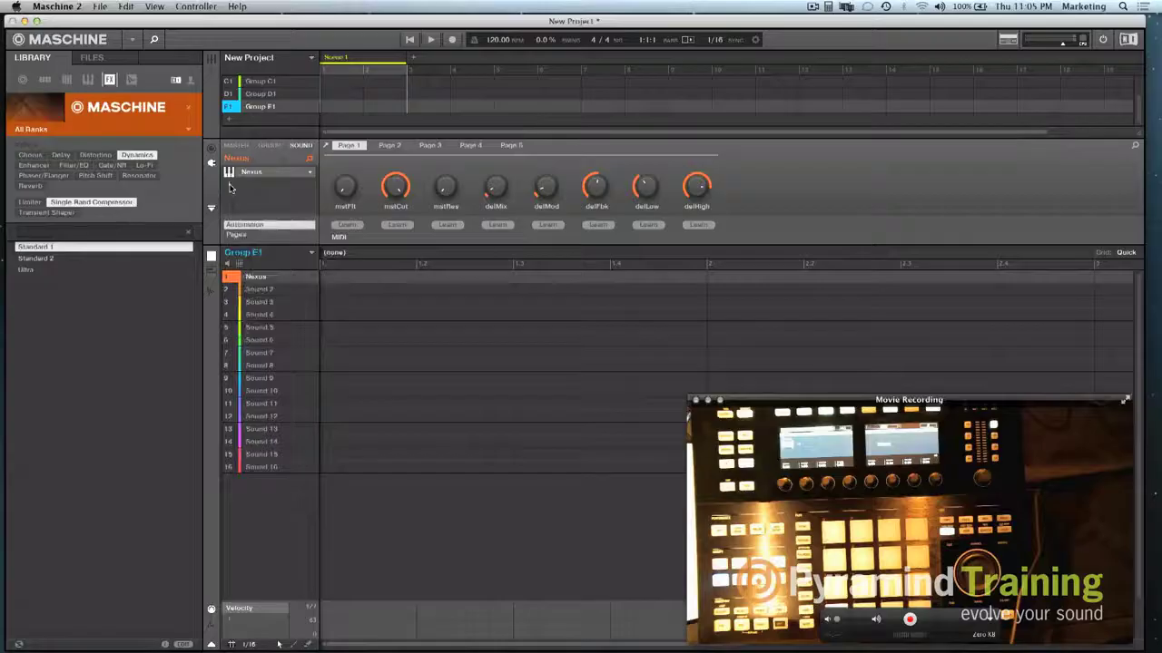
left_click(230, 188)
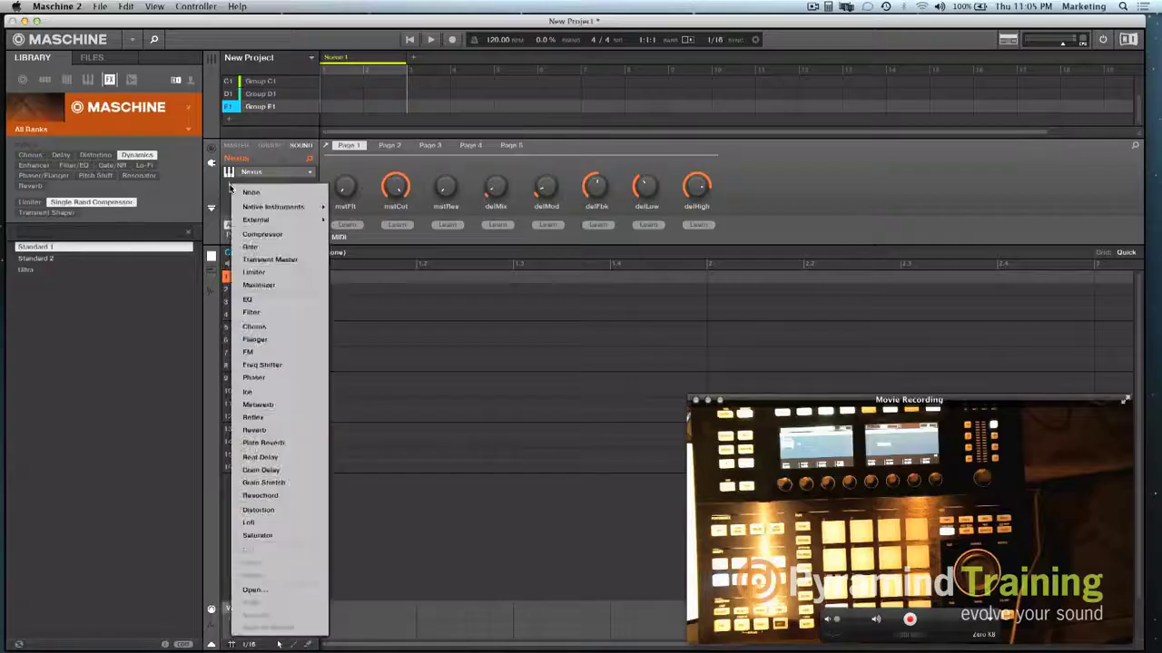
mouse_move(277, 221)
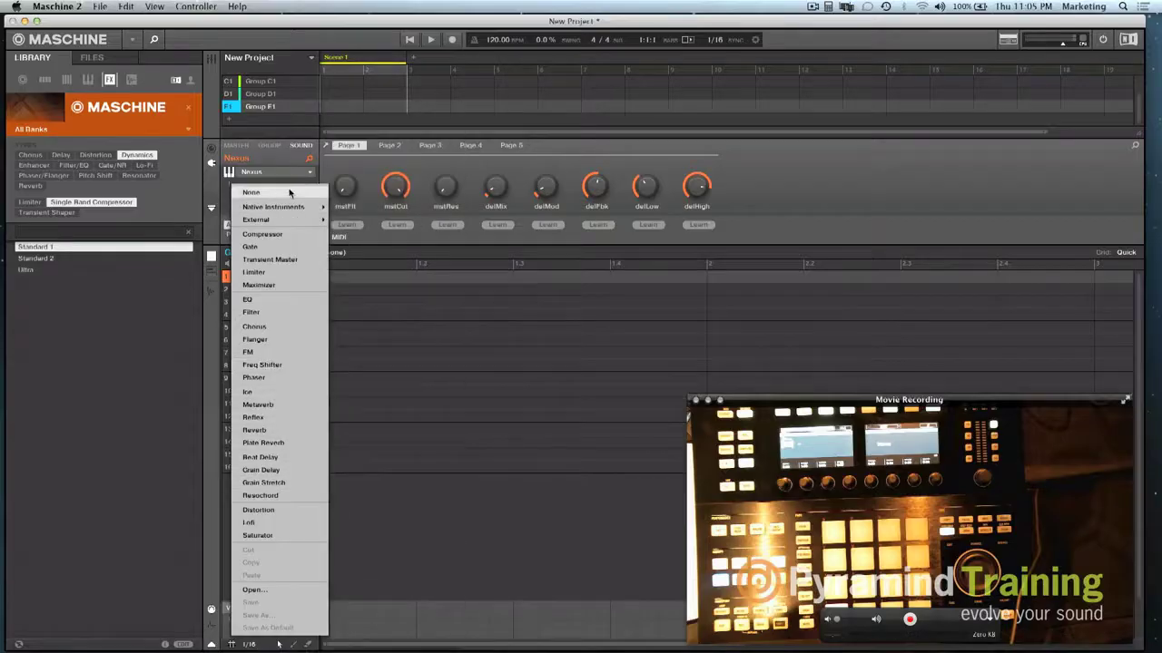
left_click(287, 182)
Browse the external and Native Instruments effects offered for the first plug-in slot at master level
left_click(239, 145)
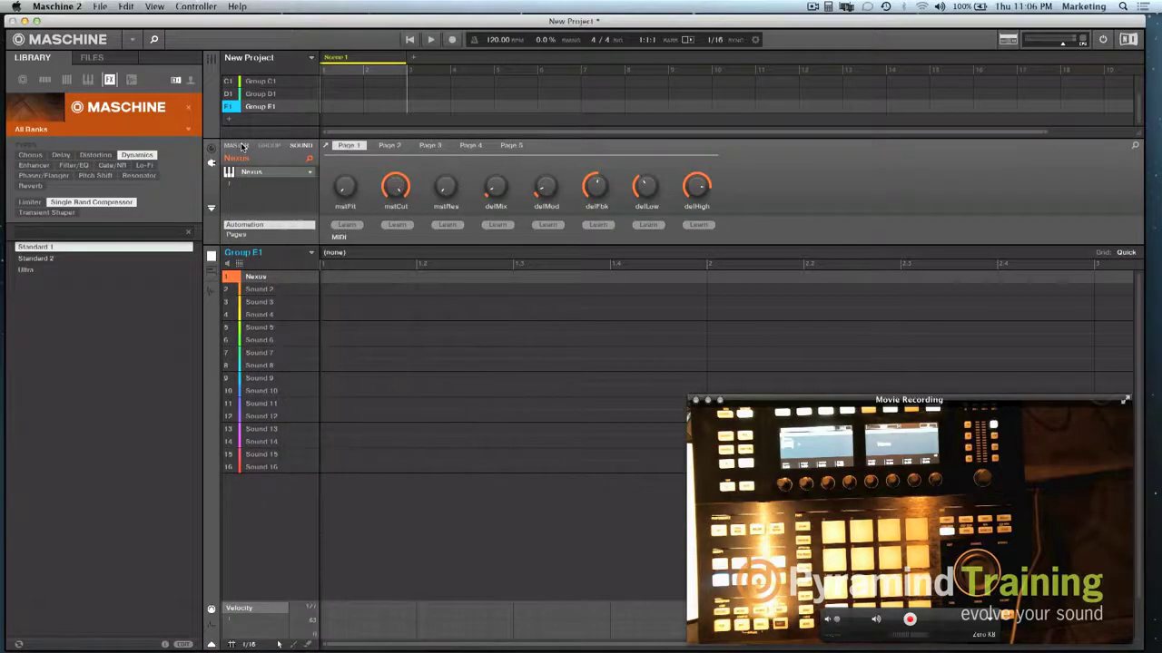
left_click(230, 173)
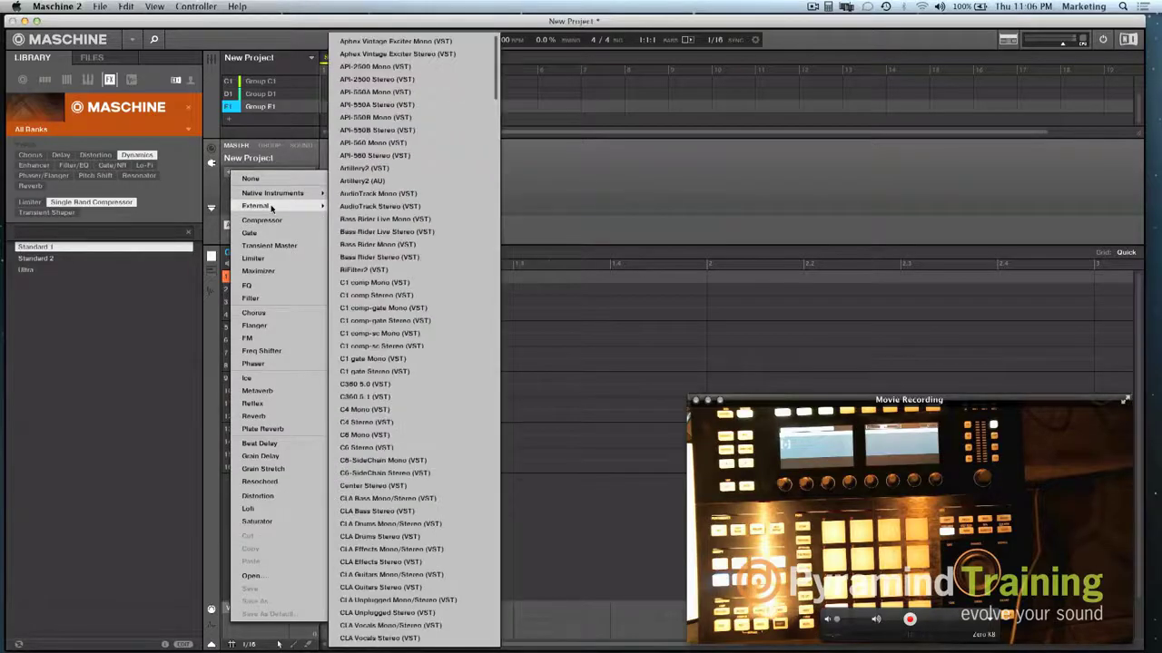
scroll(396, 219, "down", 20)
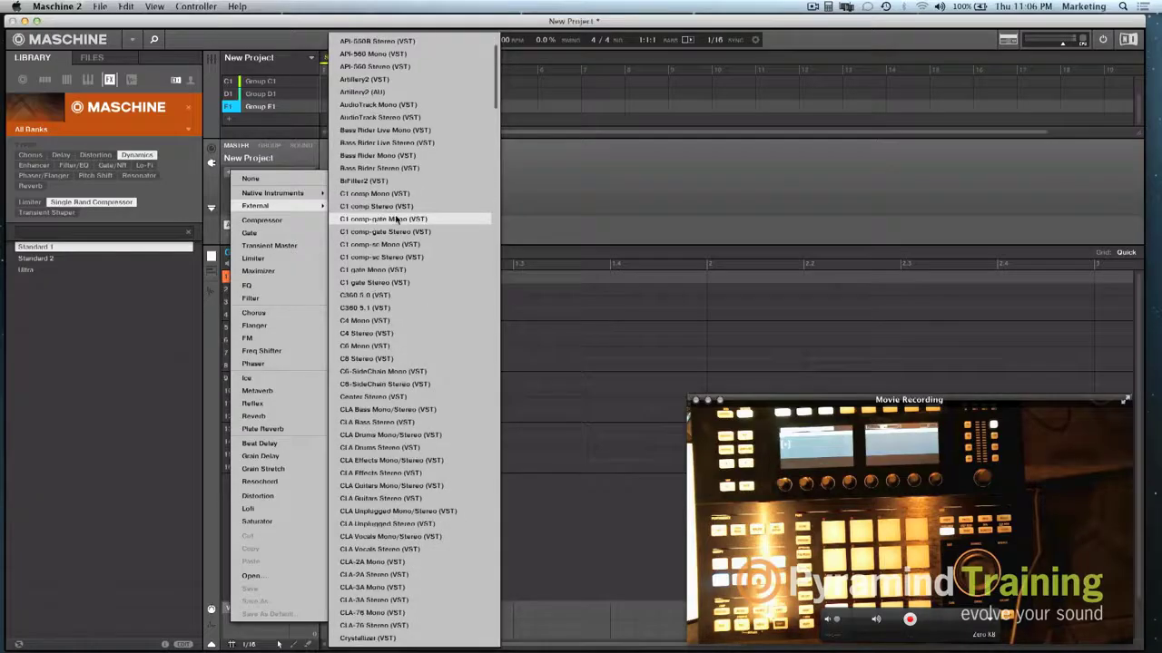
scroll(395, 219, "down", 7)
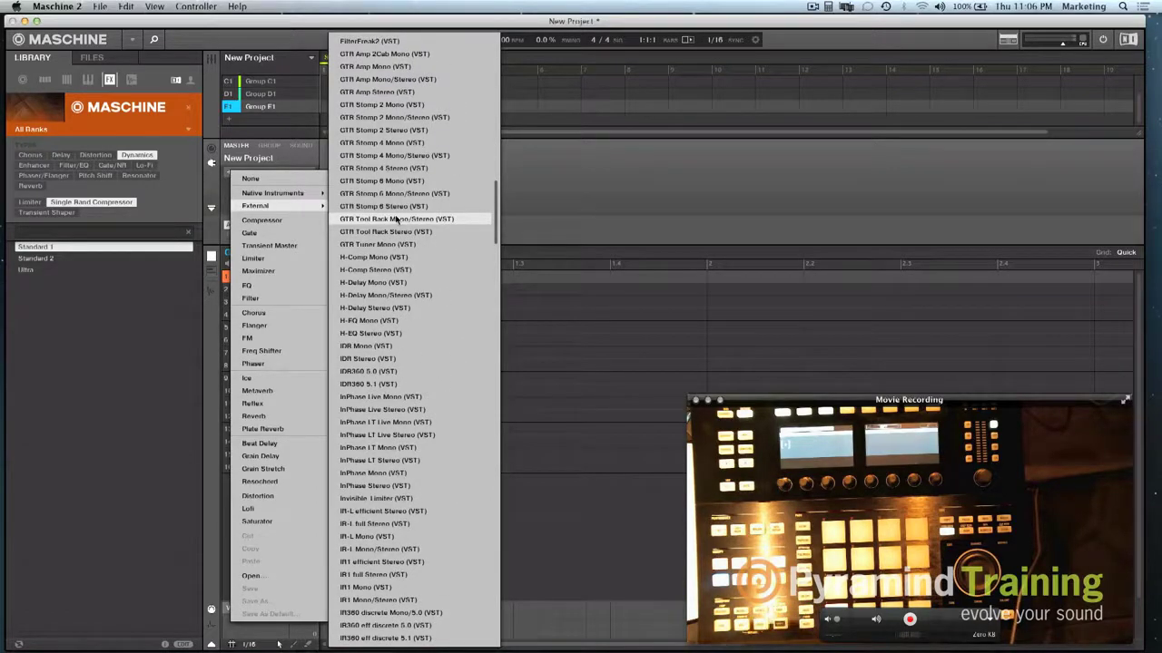
scroll(395, 218, "down", 20)
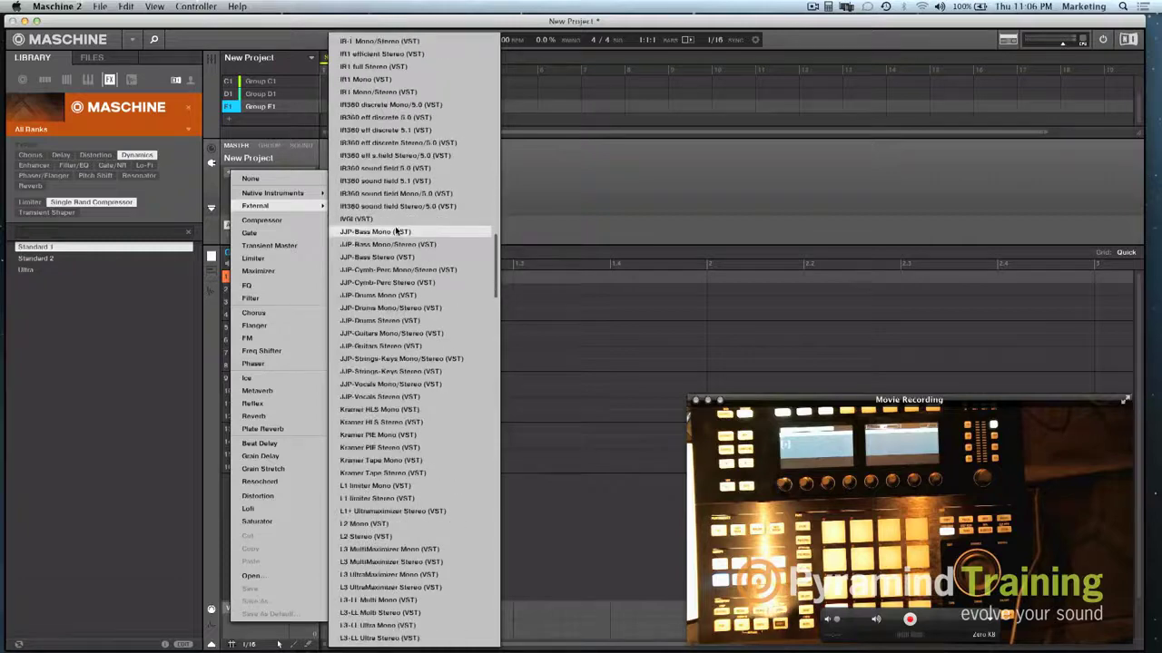
scroll(394, 230, "down", 4)
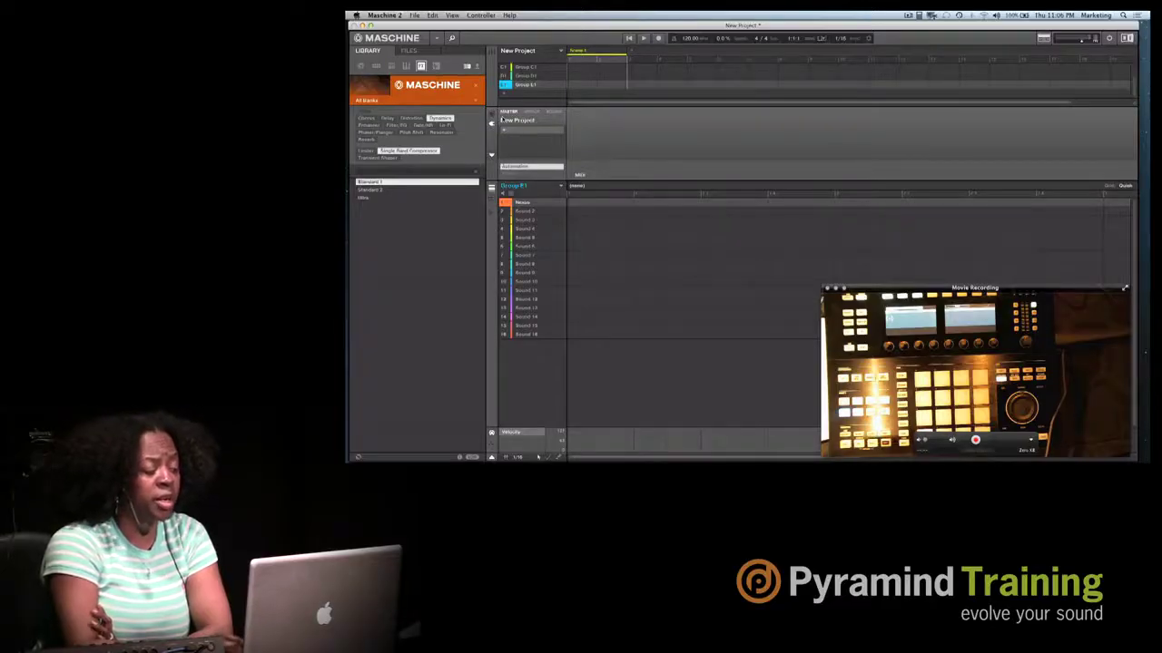
left_click(505, 131)
mouse_move(540, 146)
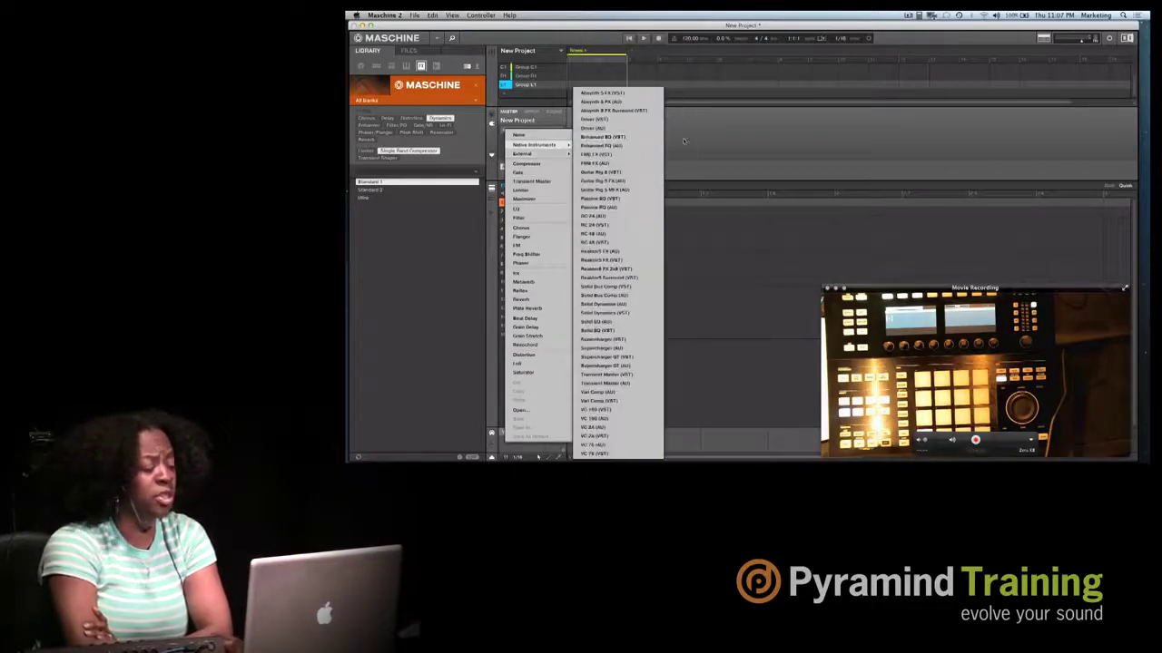
left_click(652, 140)
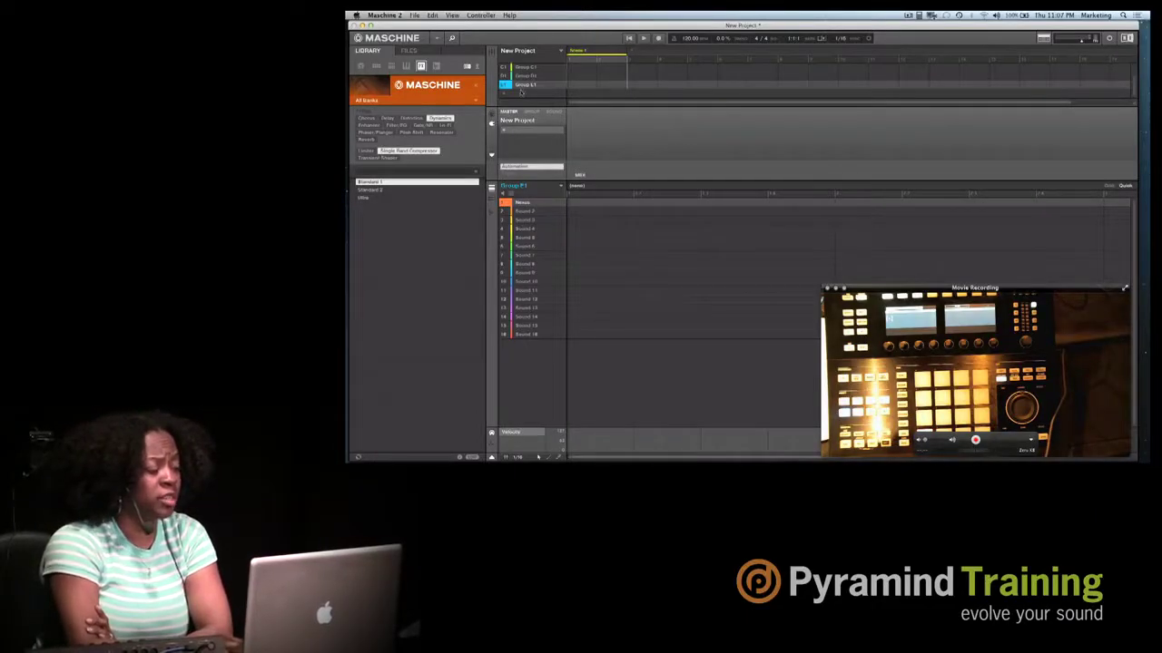
Add a Compressor after the Sampler on Group D1's MP001 - Kick 03 F sound and load the Ultra preset onto it
left_click(528, 76)
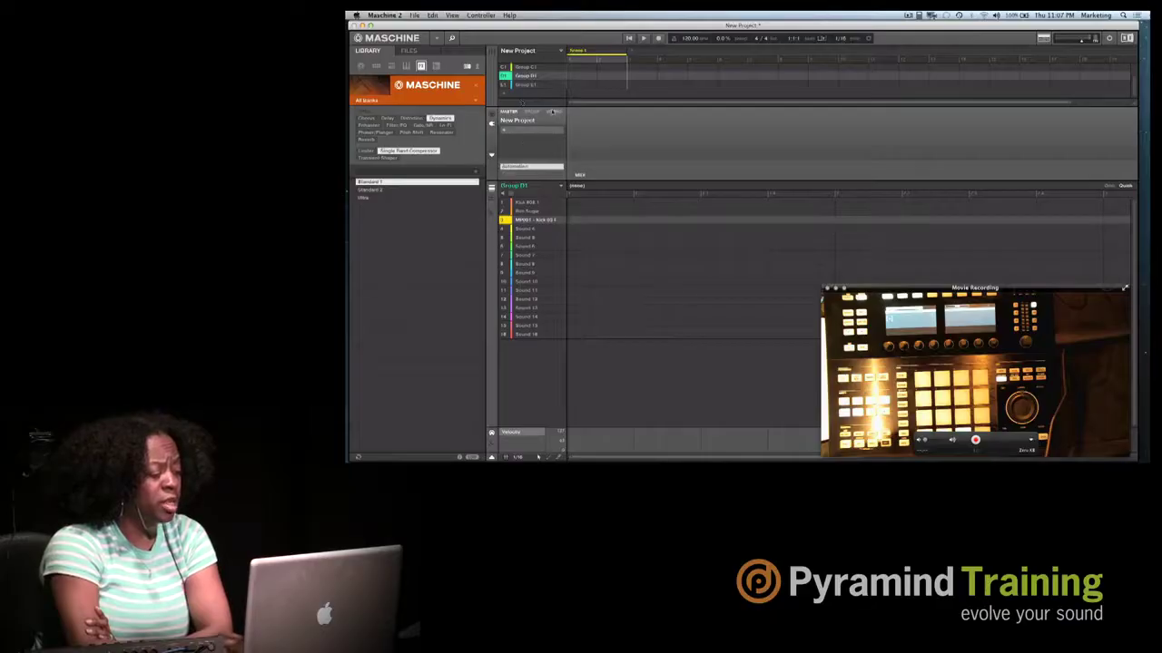
left_click(552, 110)
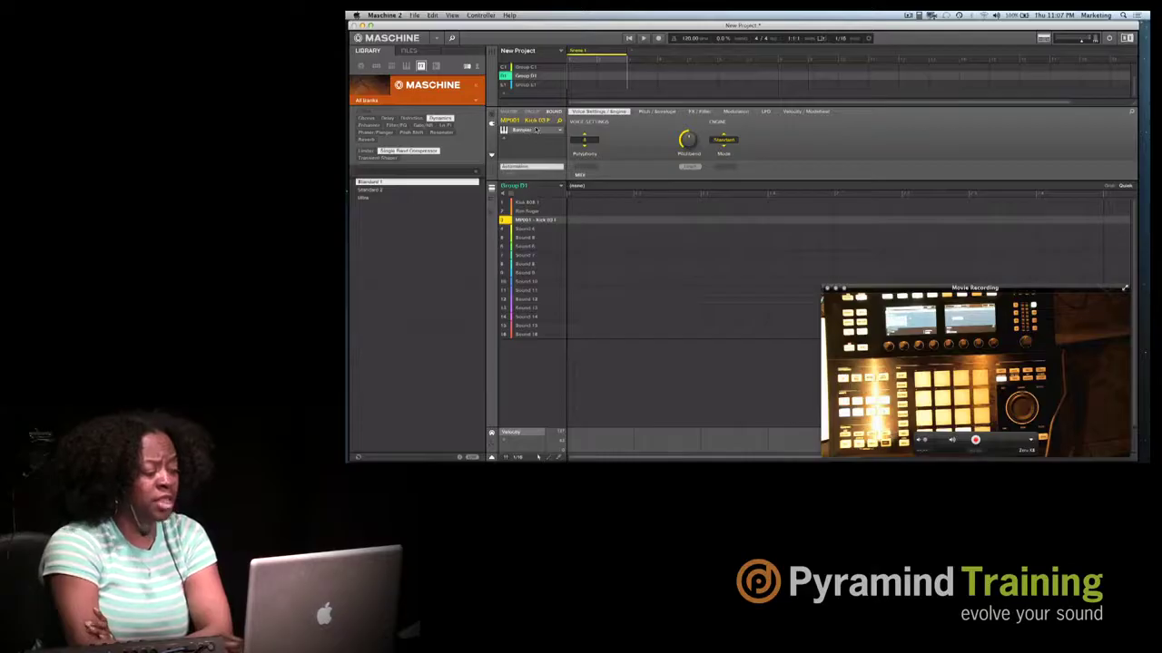
left_click(506, 139)
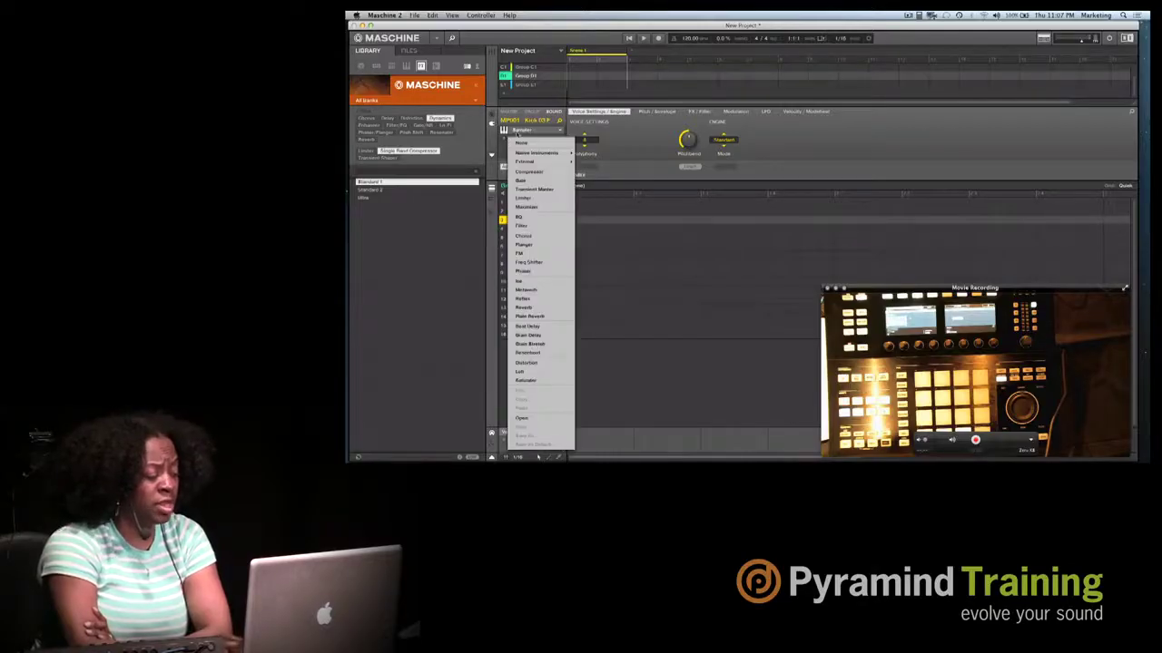
left_click(544, 173)
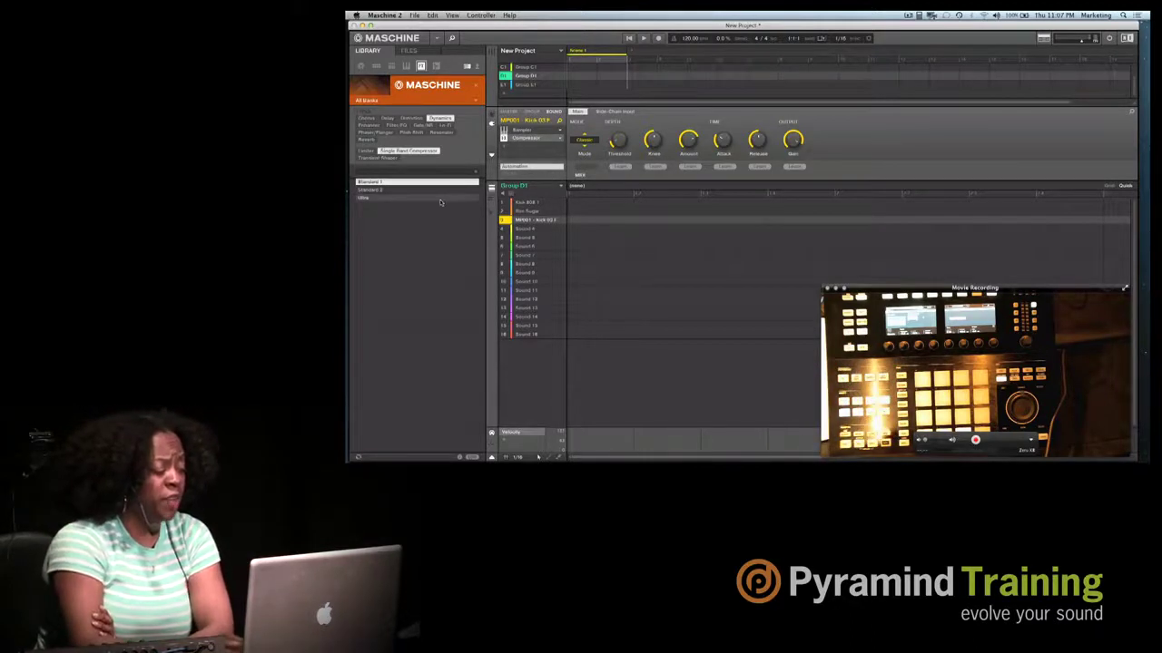
left_click_drag(454, 160, 531, 139)
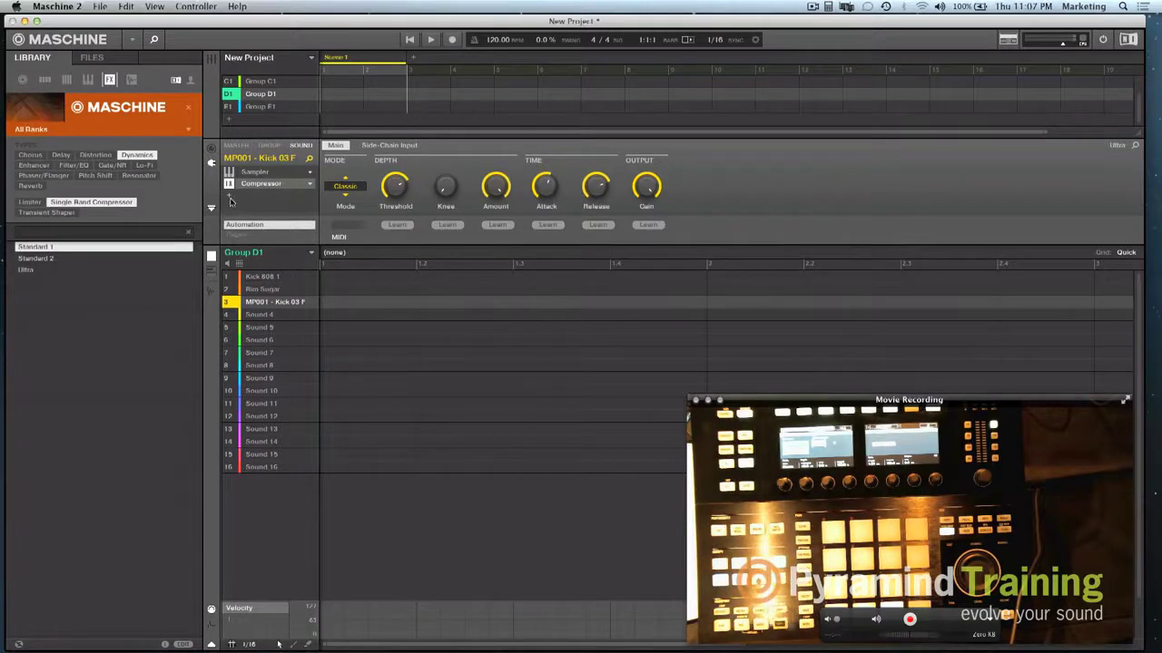
Filter the library effects to Filter/EQ and load the Filtergate preset into the slot below the kick's Compressor
left_click(229, 198)
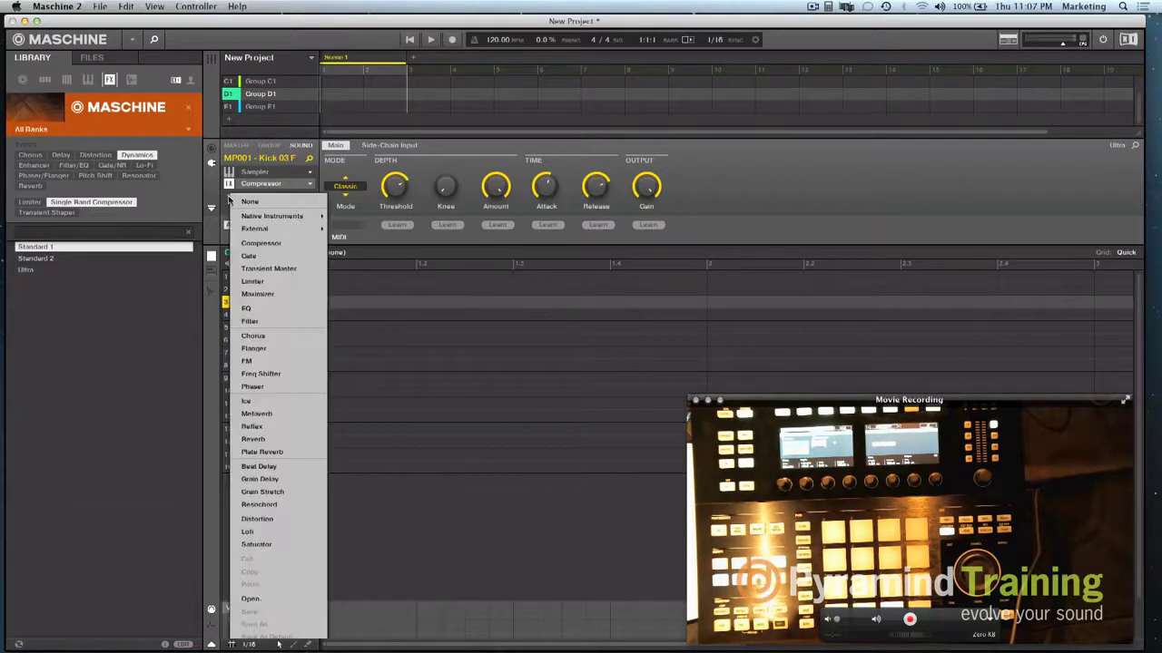
left_click(193, 258)
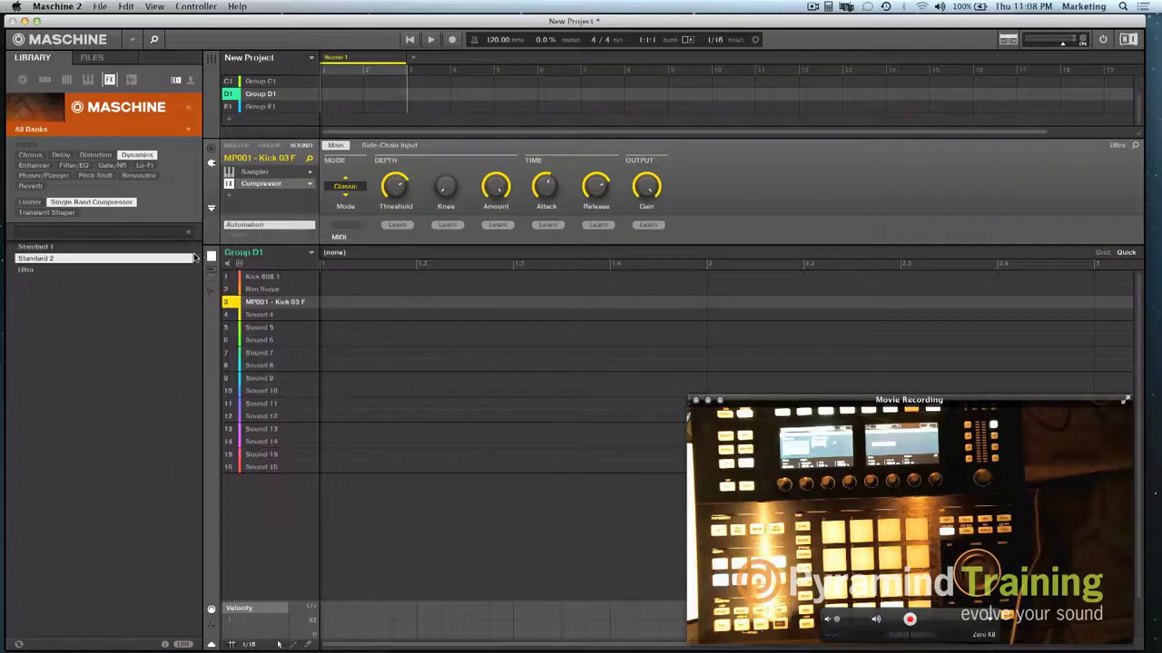
left_click(84, 167)
left_click_drag(40, 263, 246, 199)
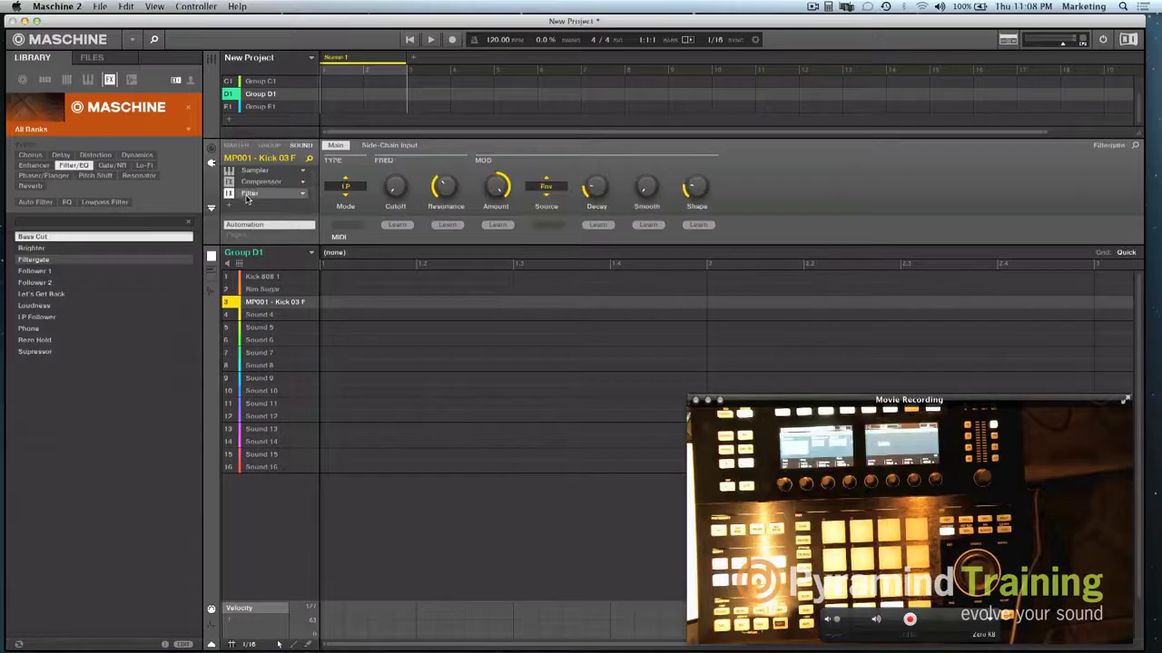
View the parameters of the kick sound's Compressor and Filter in turn
left_click(263, 182)
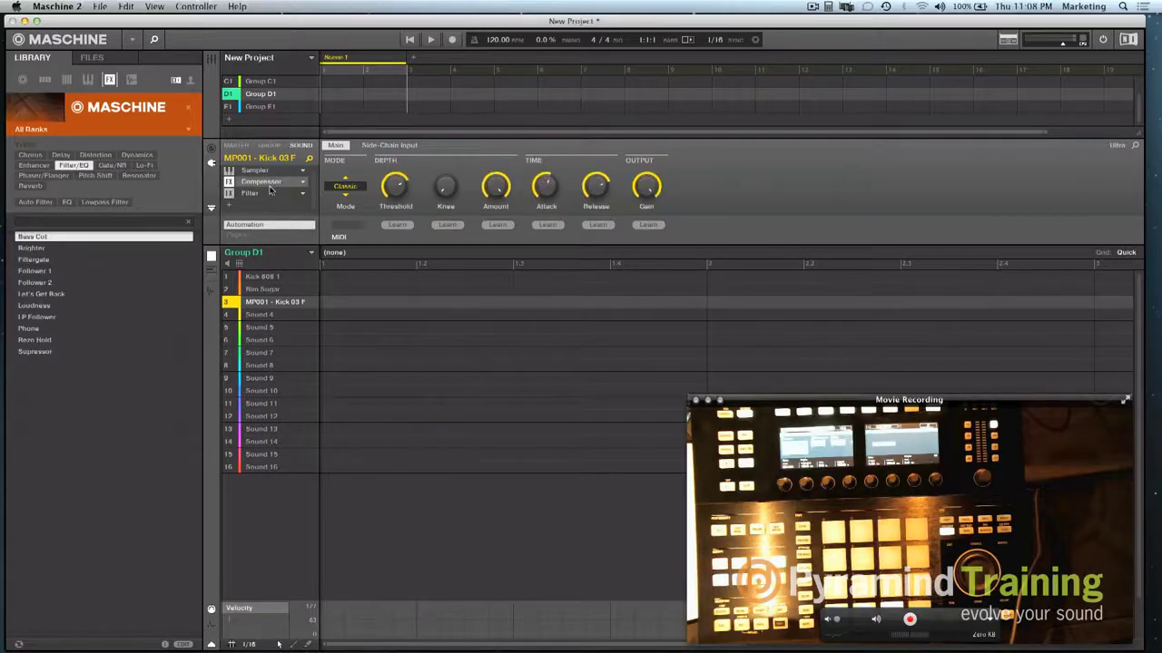
left_click(269, 195)
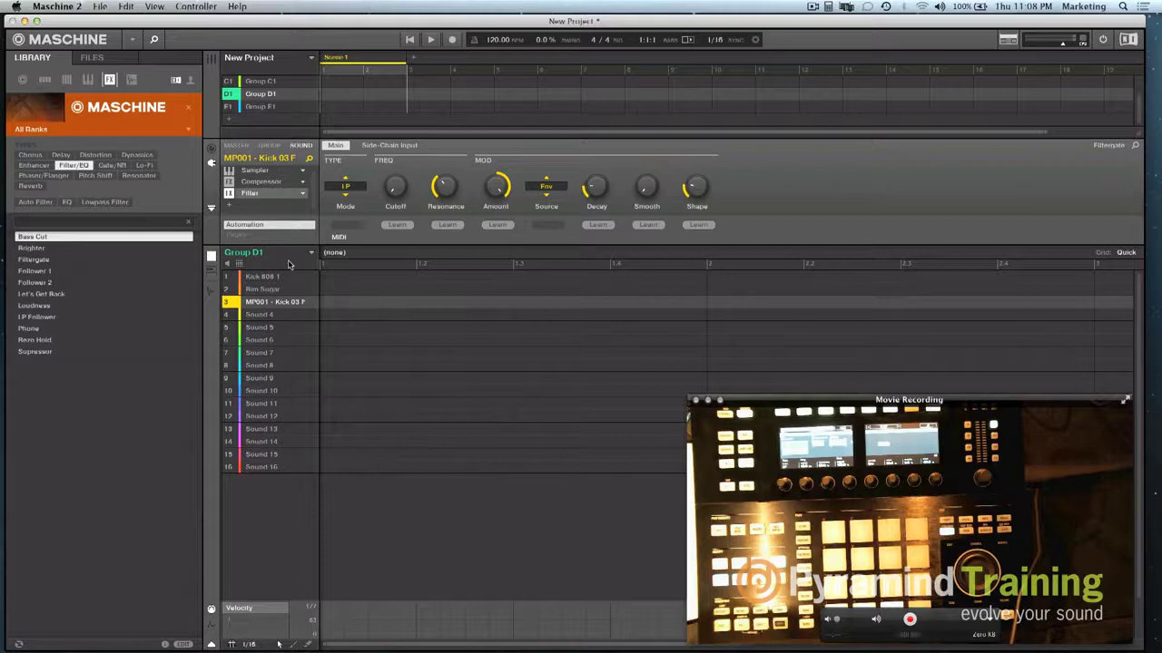
mouse_move(297, 276)
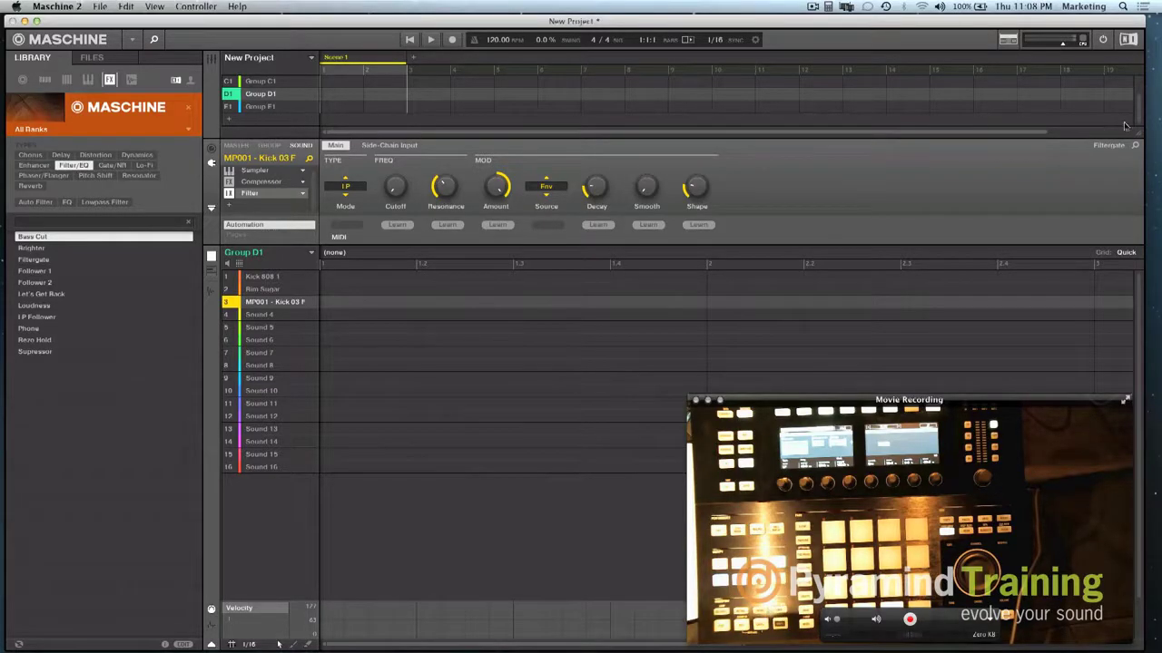
Enlarge the arranger to show all groups and rename Scene 1 to INTRO
left_click_drag(1136, 135, 1133, 206)
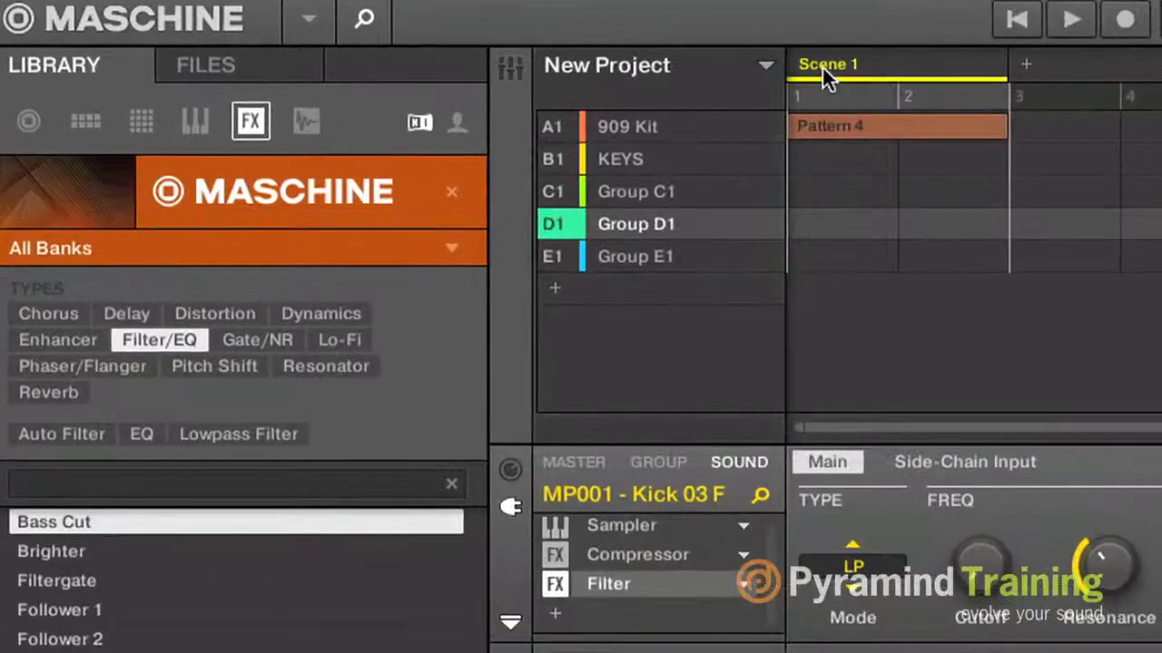
double_click(831, 64)
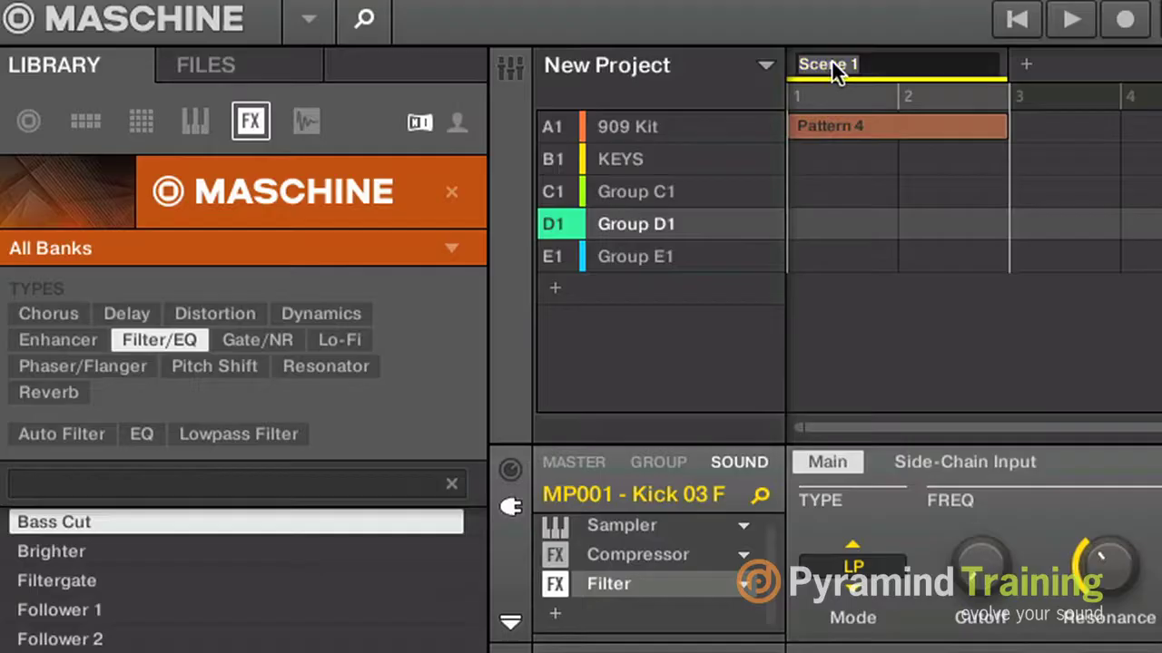
type("INTRO")
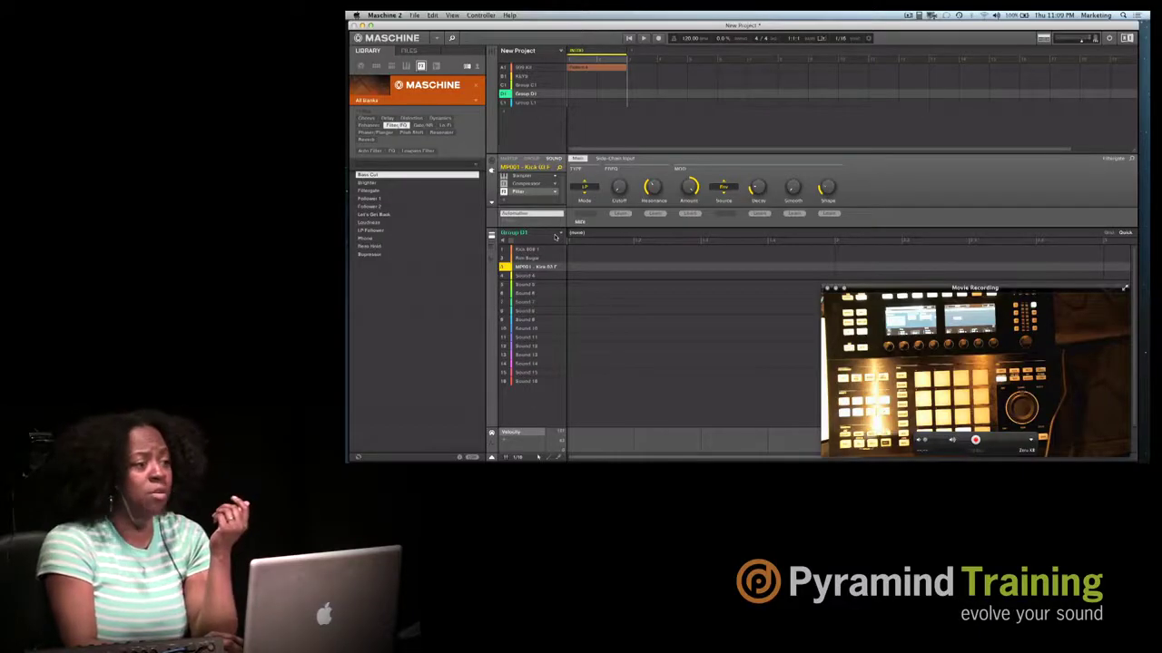
Switch to the mixer view and show the input/output, plug-in and aux sections on the channel strips
left_click(493, 53)
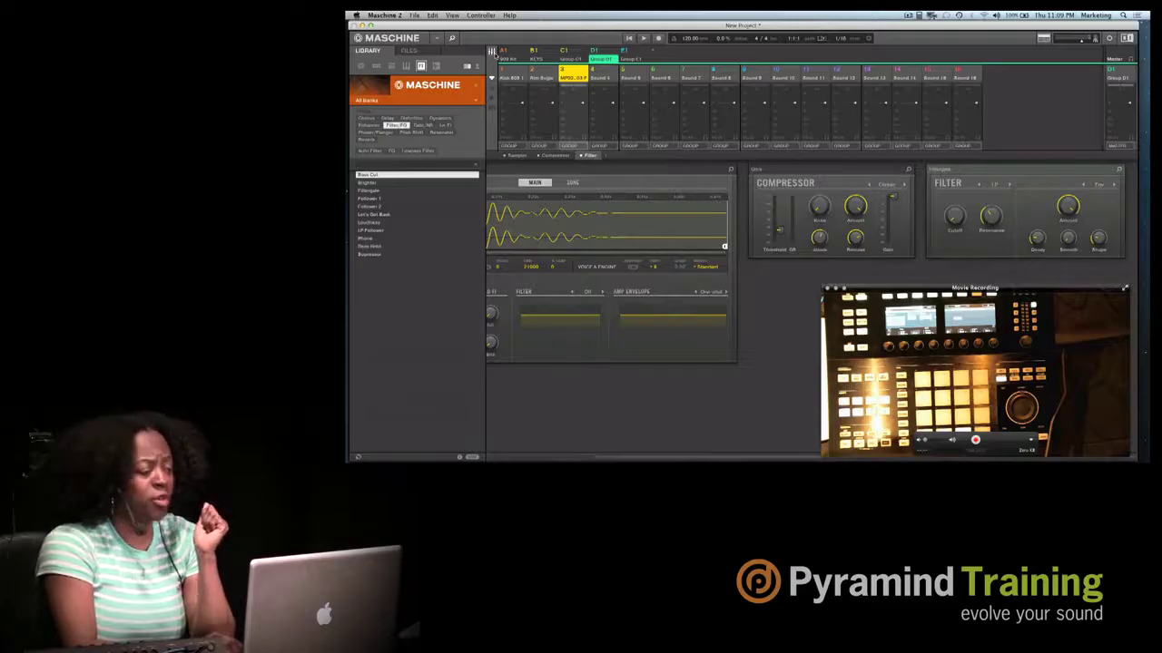
left_click(492, 88)
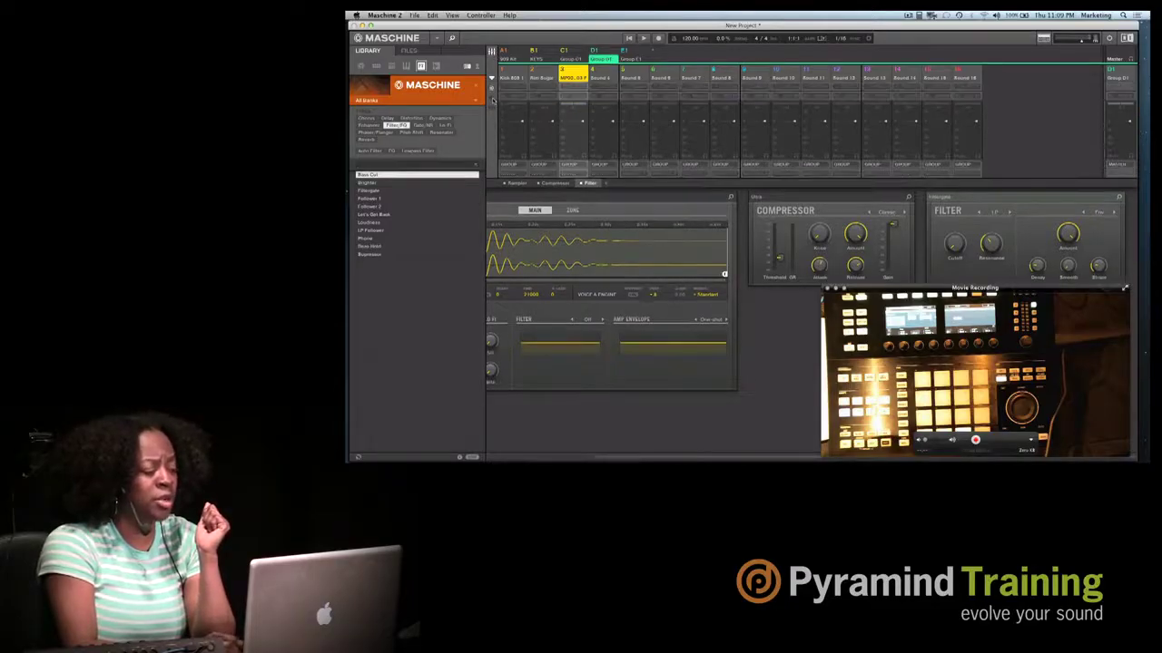
left_click(492, 101)
left_click(492, 107)
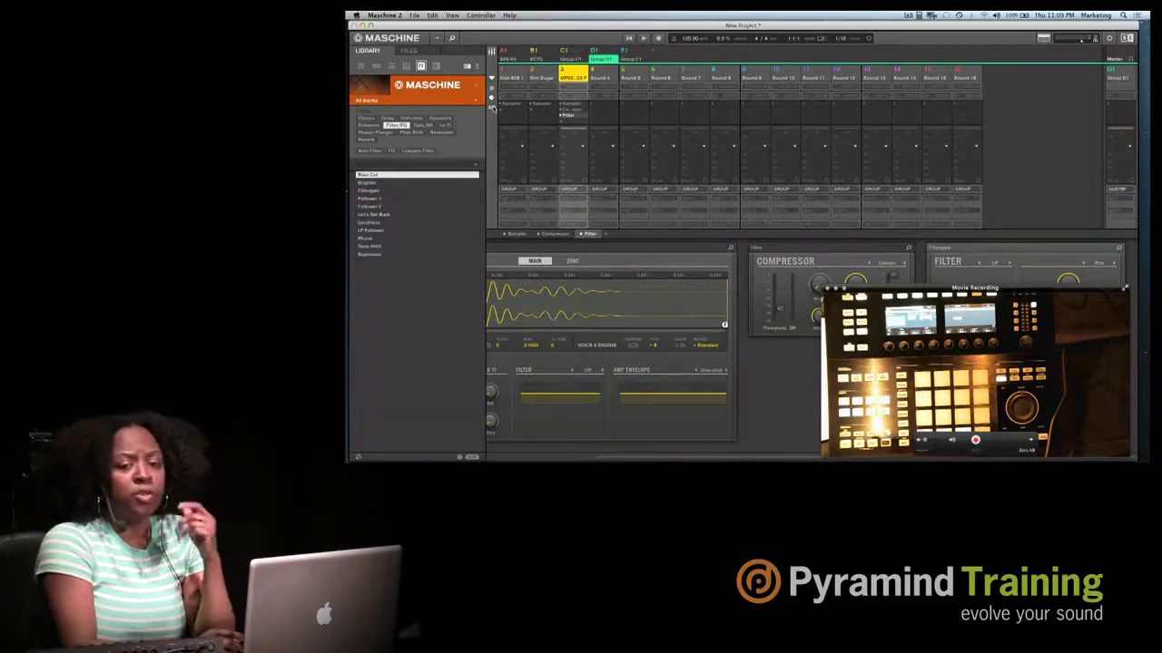